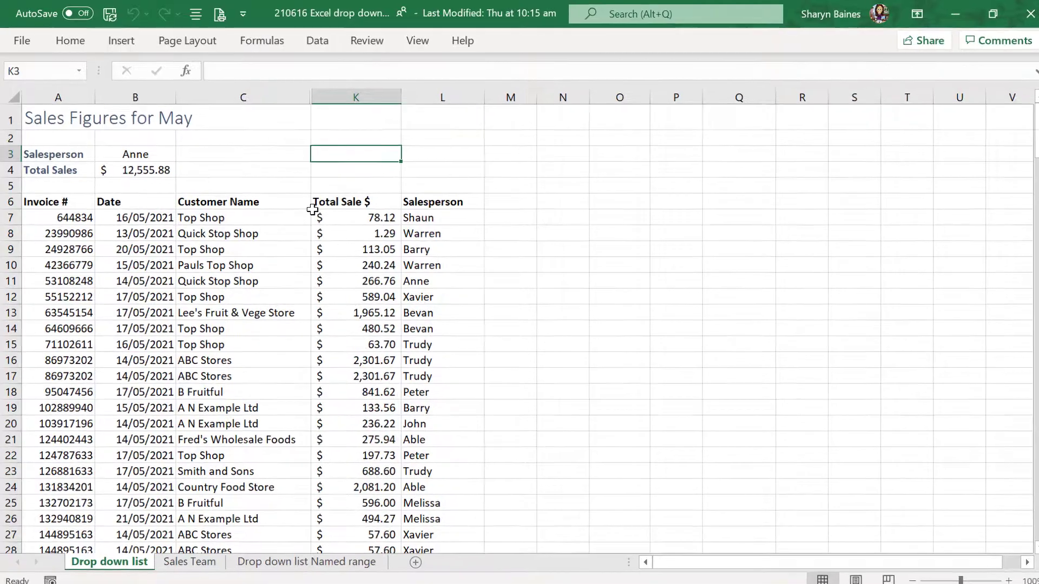
Step: Inspect the list source range of B3's Salesperson data validation, then cancel
{"action": "left_click", "coordinate": [143, 153]}
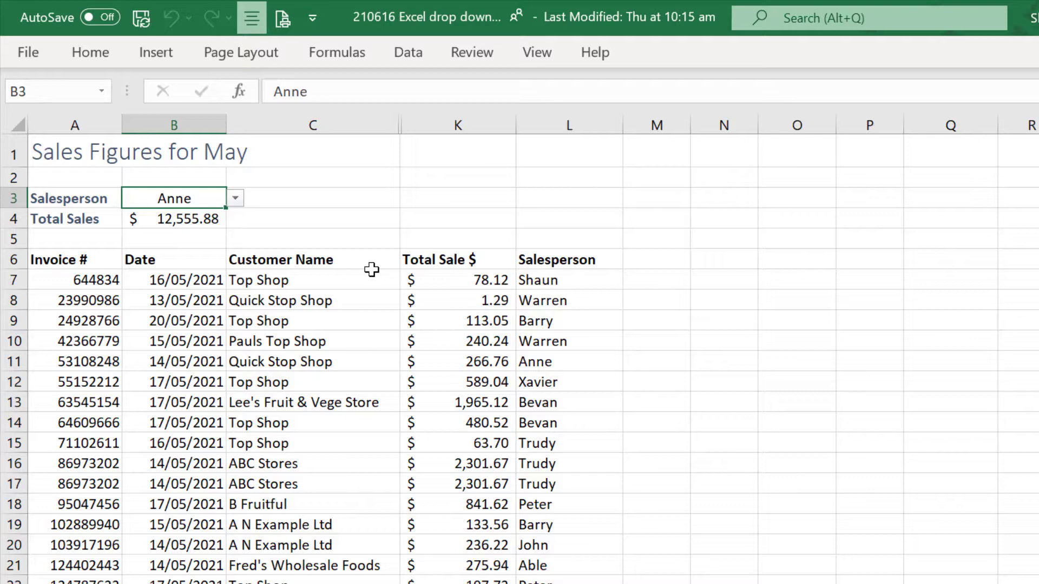
{"action": "left_click", "coordinate": [410, 59]}
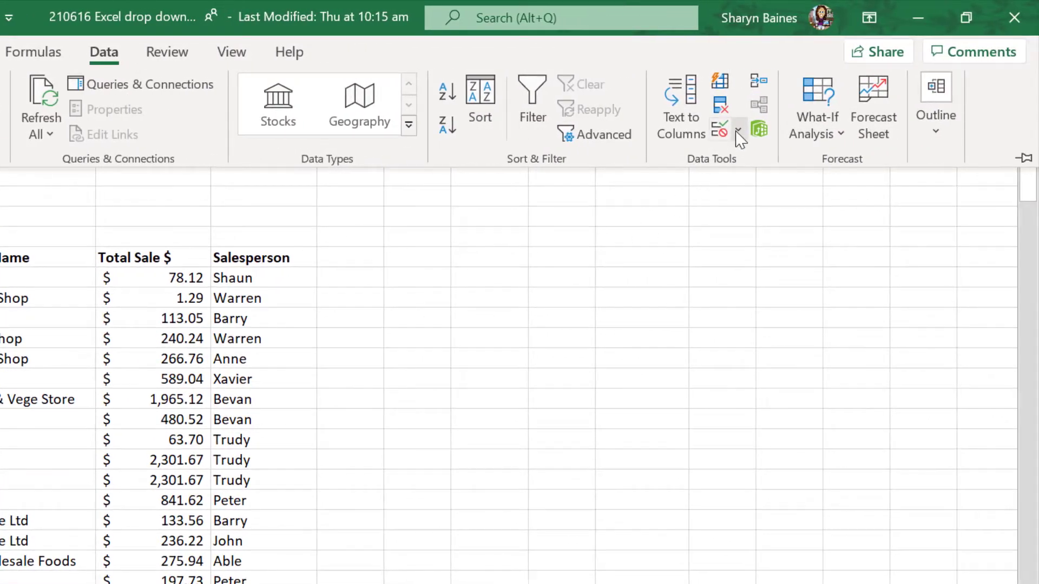
{"action": "left_click", "coordinate": [738, 130]}
{"action": "left_click", "coordinate": [742, 159]}
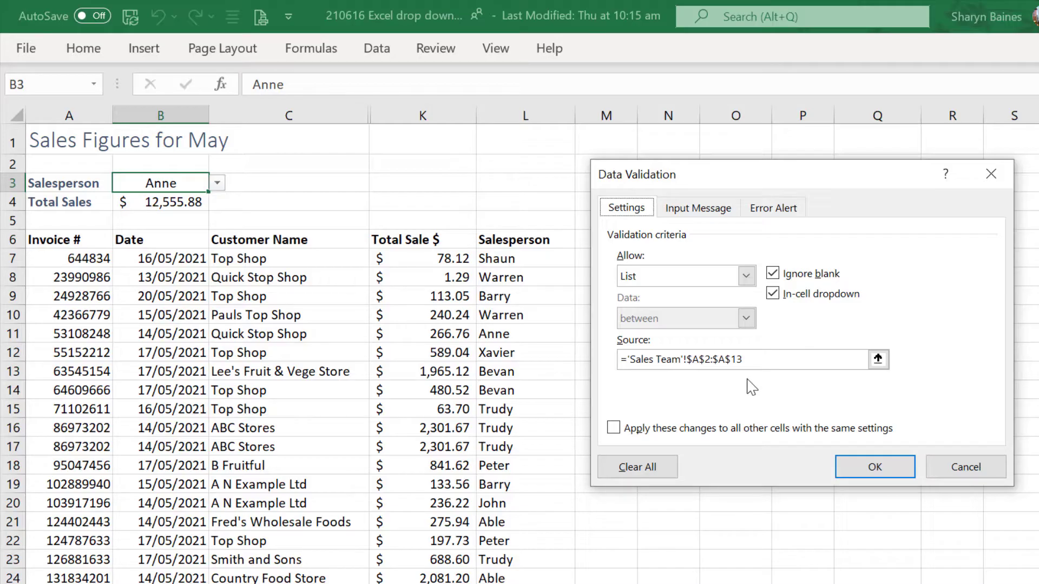
{"action": "left_click", "coordinate": [630, 366]}
{"action": "left_click", "coordinate": [958, 475]}
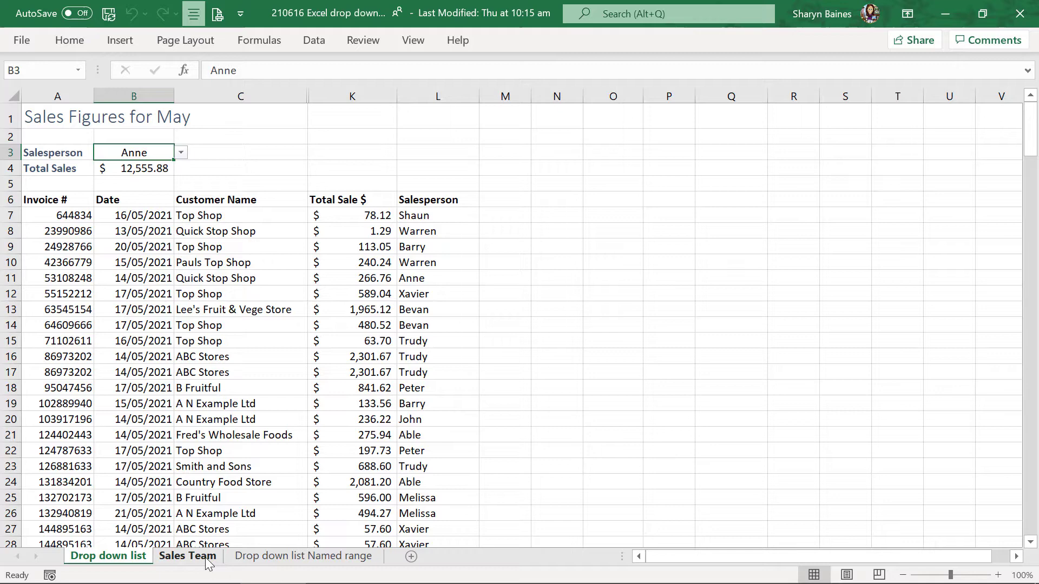
Step: Hide the Sales Team sheet and recheck B3's validation settings on Drop down list
{"action": "right_click", "coordinate": [207, 563]}
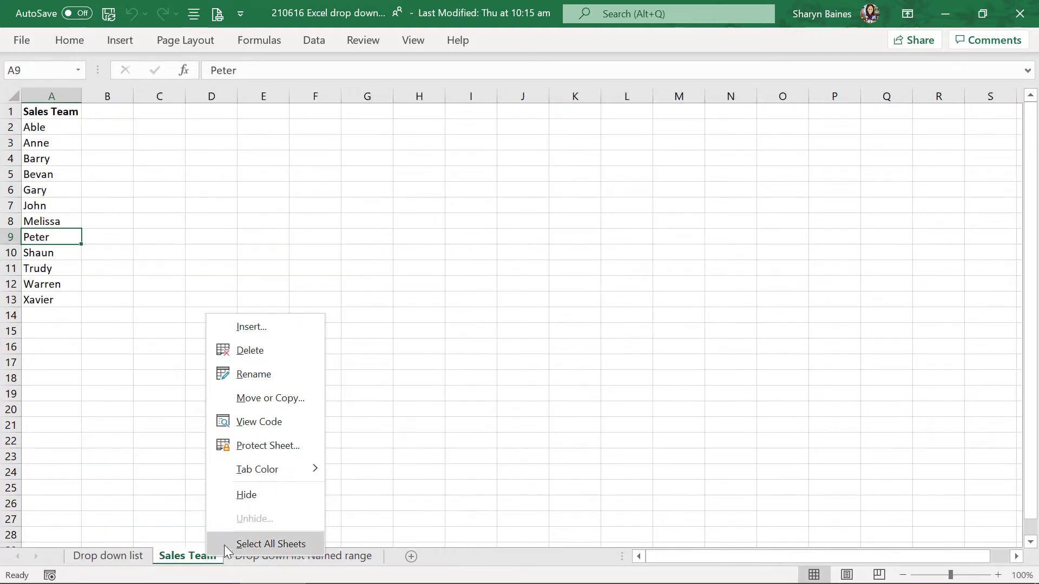
{"action": "left_click", "coordinate": [240, 495]}
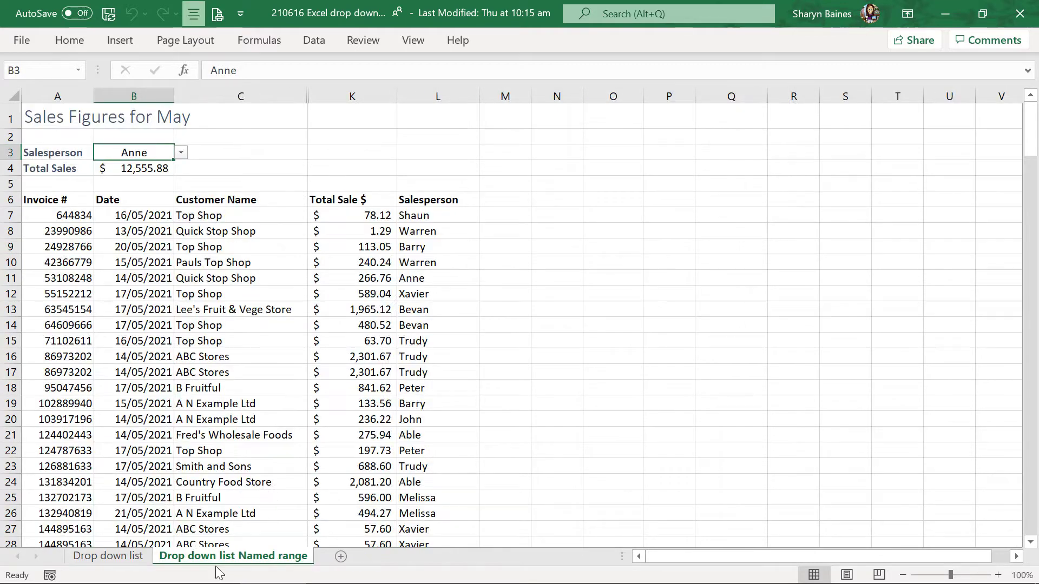
{"action": "left_click", "coordinate": [108, 556]}
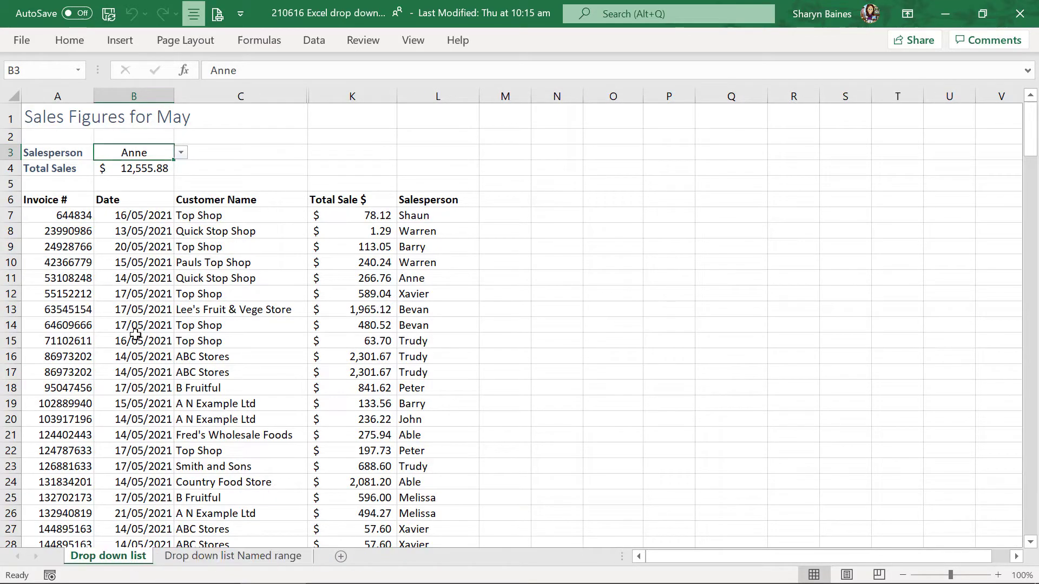
{"action": "left_click", "coordinate": [322, 43]}
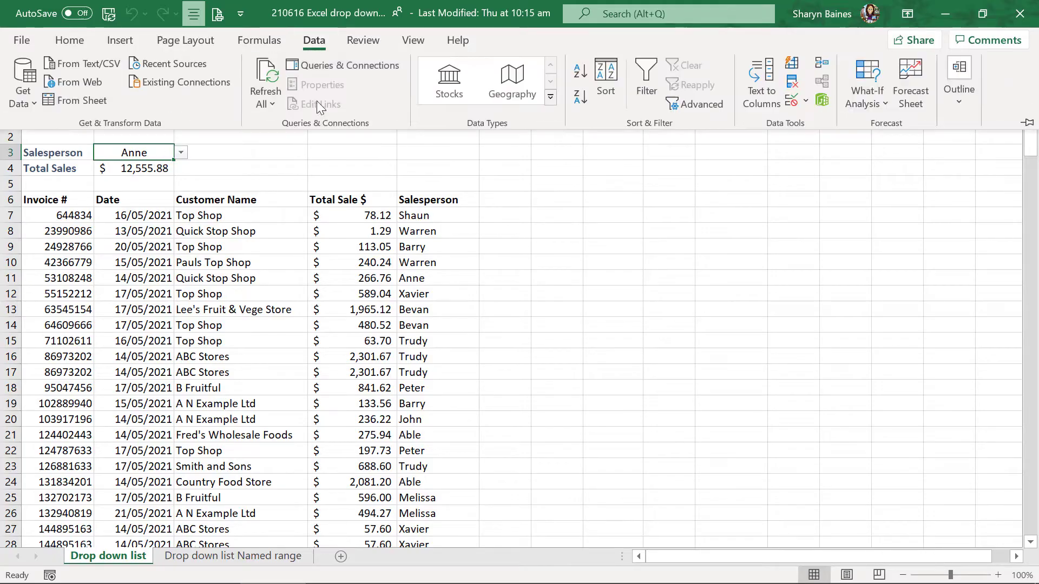
{"action": "left_click", "coordinate": [794, 101]}
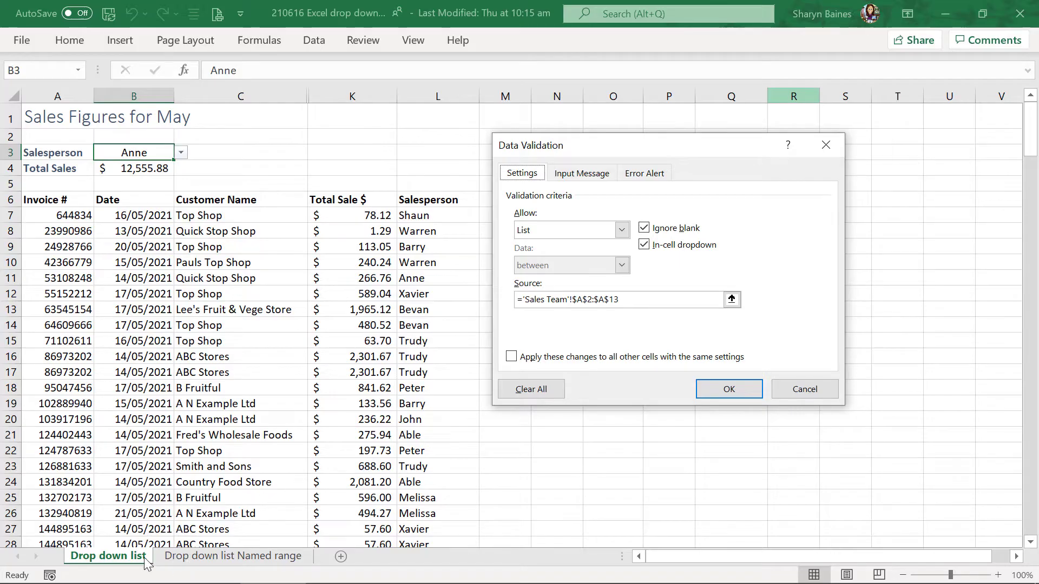
{"action": "left_click", "coordinate": [807, 390]}
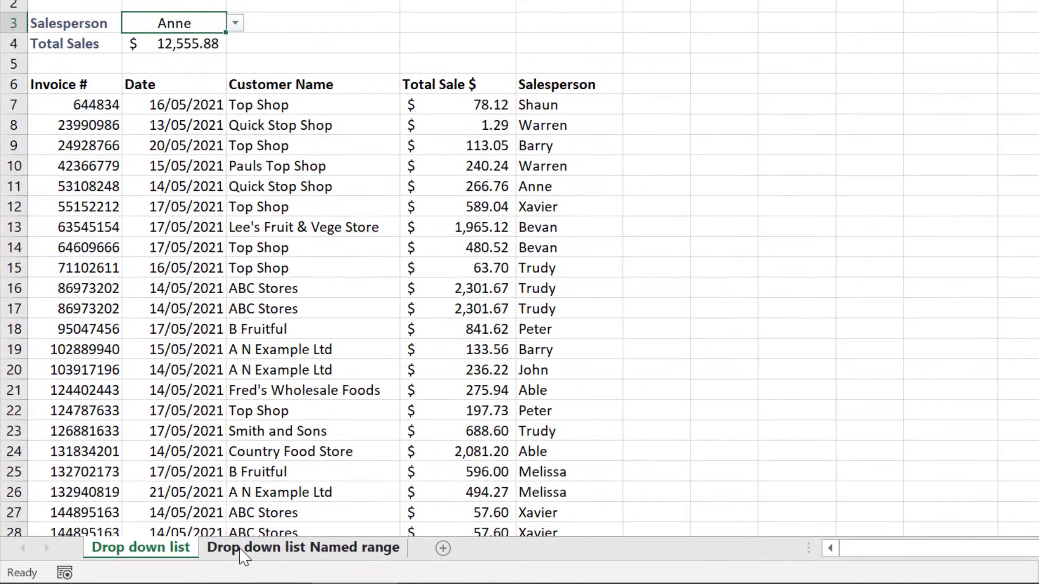
Step: Unhide the Sales Team sheet
{"action": "right_click", "coordinate": [243, 555]}
{"action": "left_click", "coordinate": [289, 497]}
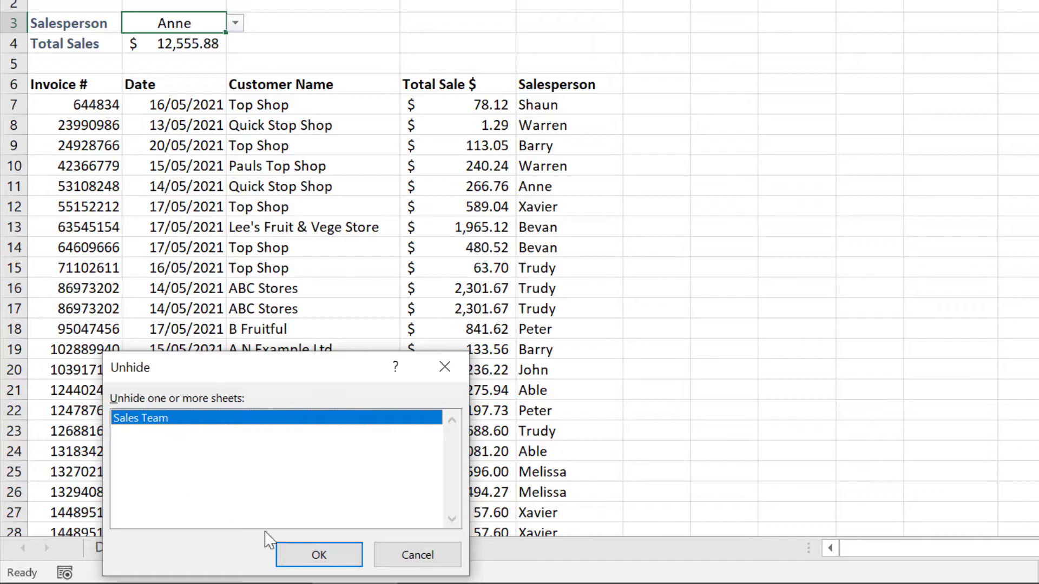
{"action": "left_click", "coordinate": [319, 553]}
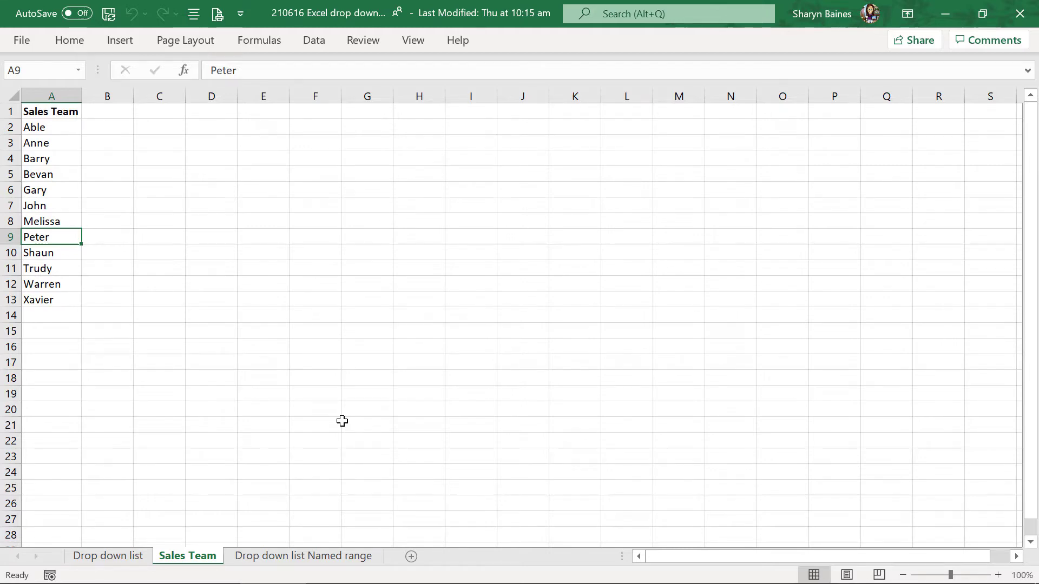
Step: On the Drop down list Named range sheet, confirm B3's validation source is =SalesTeam, then cancel
{"action": "left_click", "coordinate": [332, 557]}
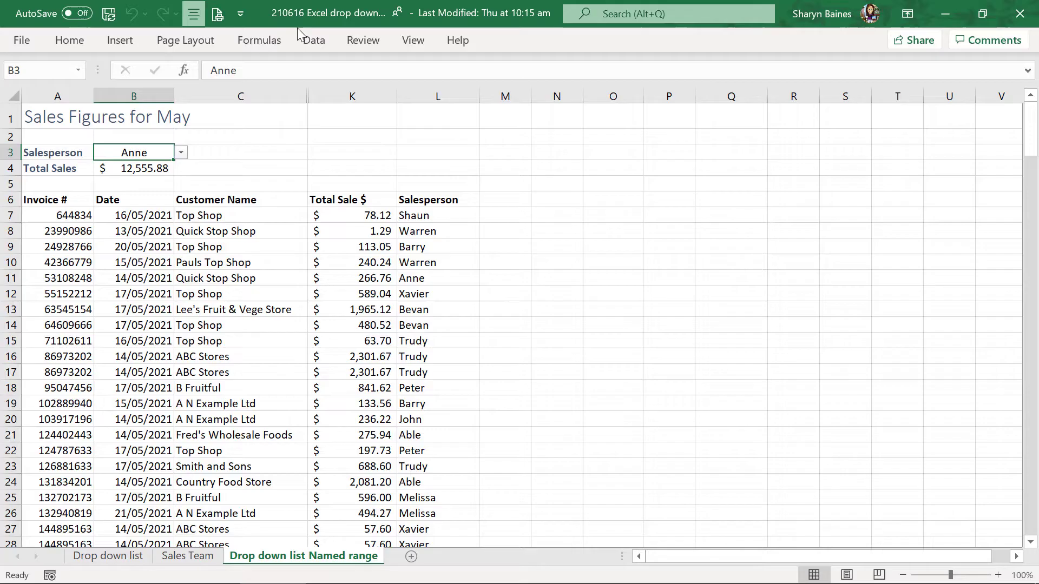
{"action": "left_click", "coordinate": [314, 40]}
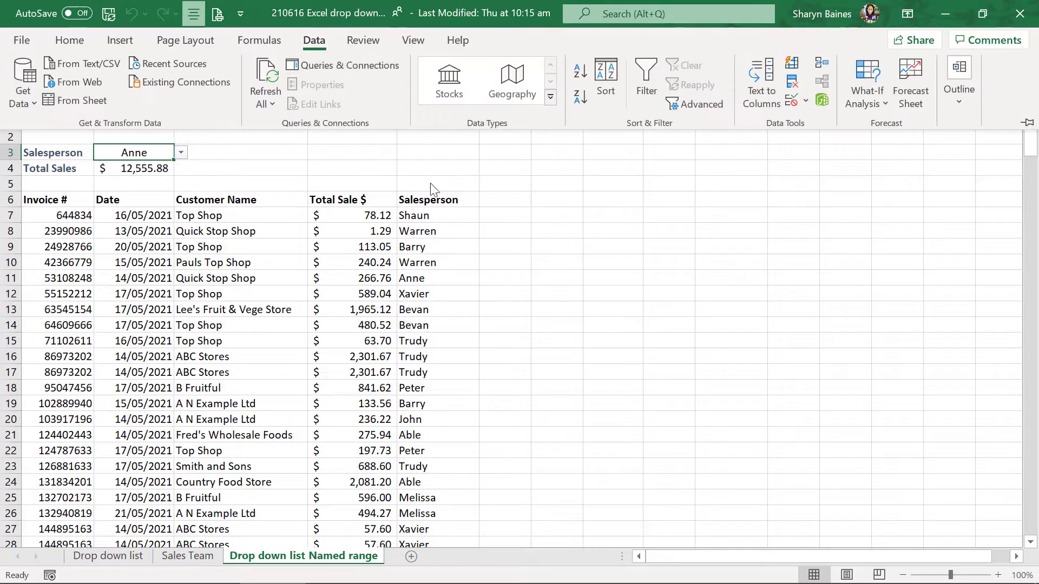
{"action": "left_click", "coordinate": [806, 101]}
{"action": "left_click", "coordinate": [806, 141]}
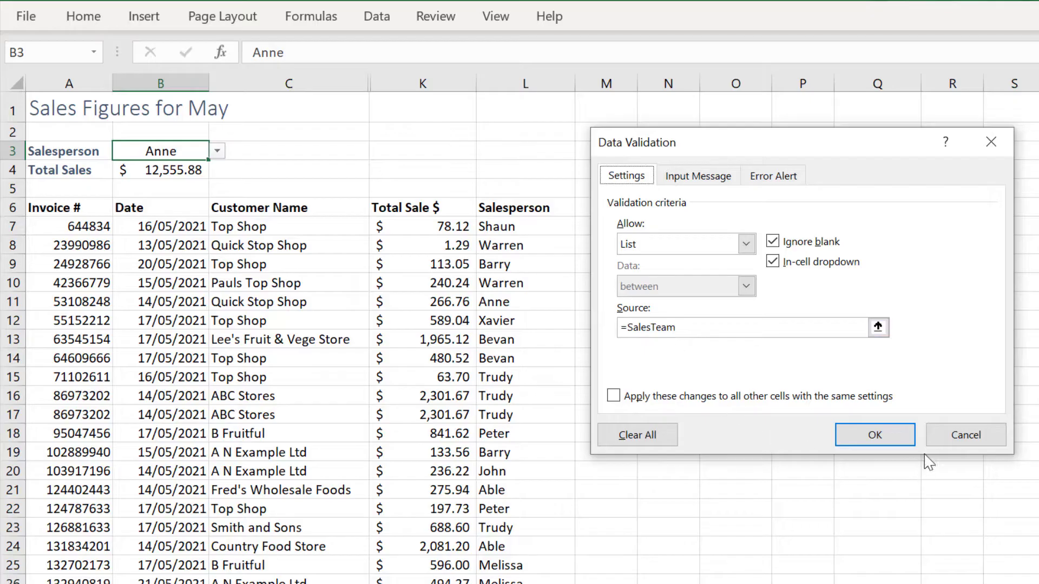
{"action": "left_click", "coordinate": [947, 436]}
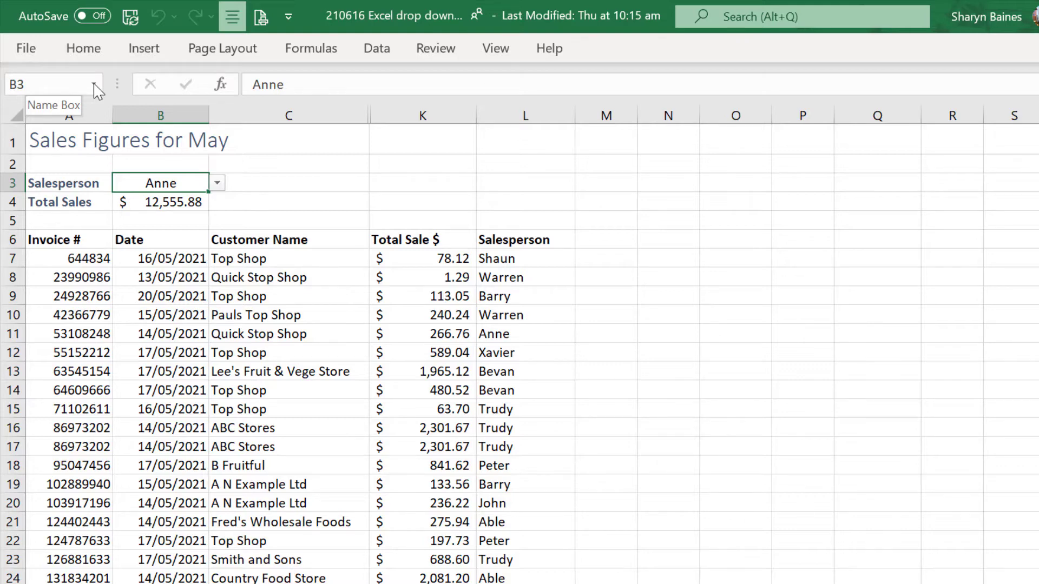
Step: Select the SalesTeam named range (Sales Team A2:A13) from the Name Box list
{"action": "left_click", "coordinate": [94, 85]}
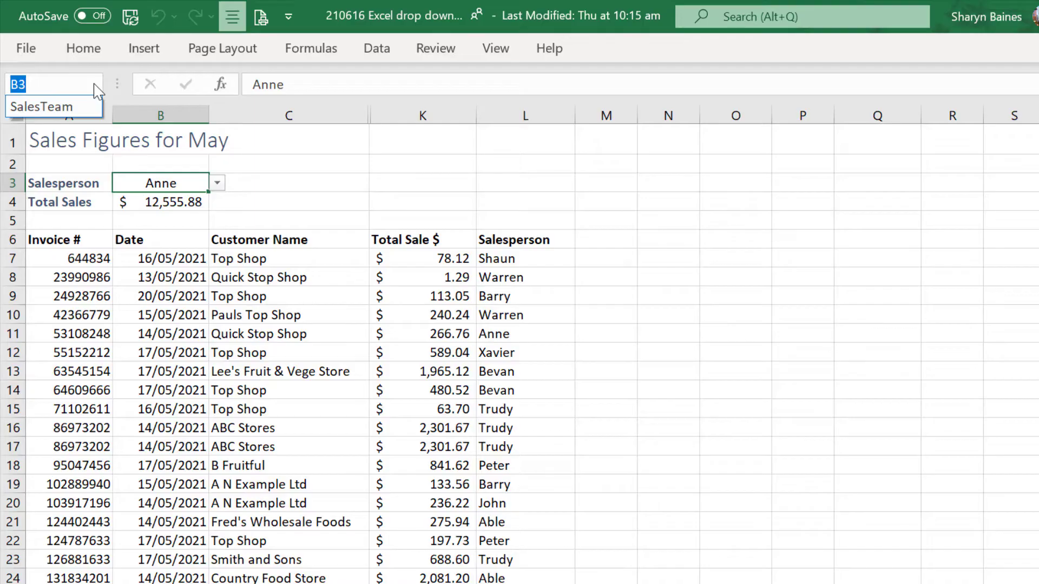
{"action": "left_click", "coordinate": [81, 108]}
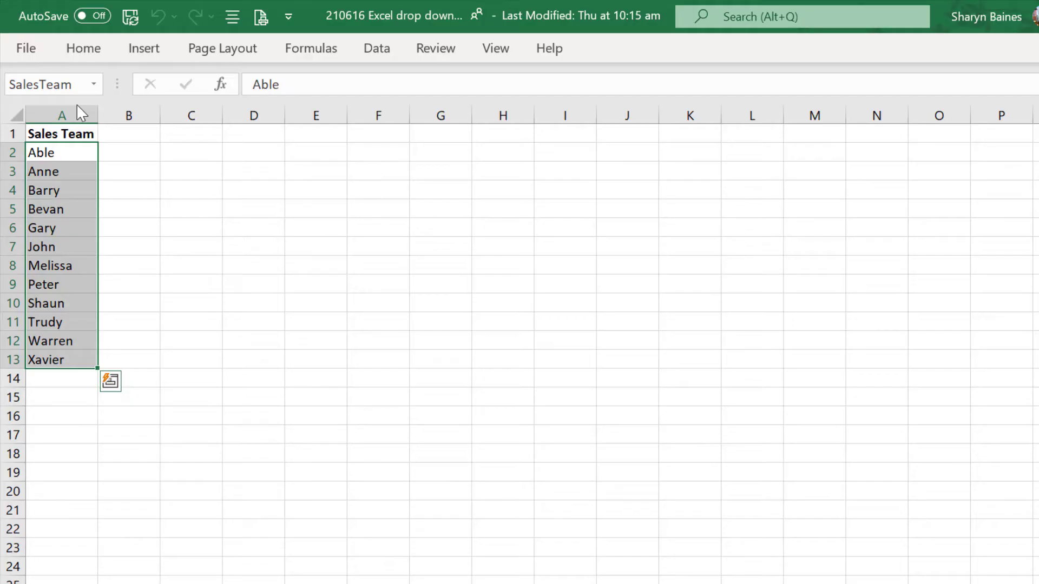
{"action": "left_click", "coordinate": [309, 54]}
{"action": "left_click", "coordinate": [559, 111]}
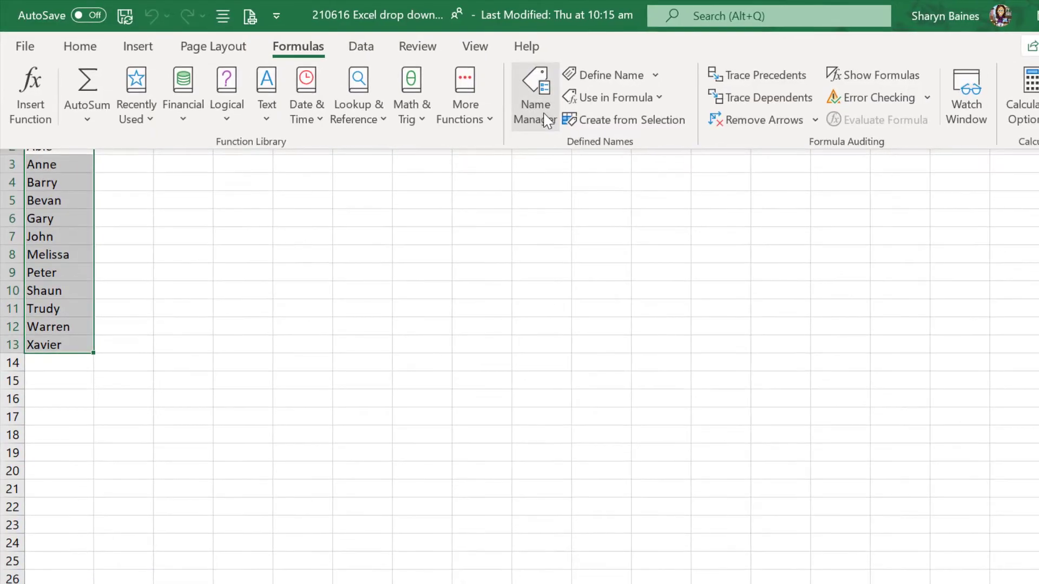
{"action": "left_click", "coordinate": [566, 195]}
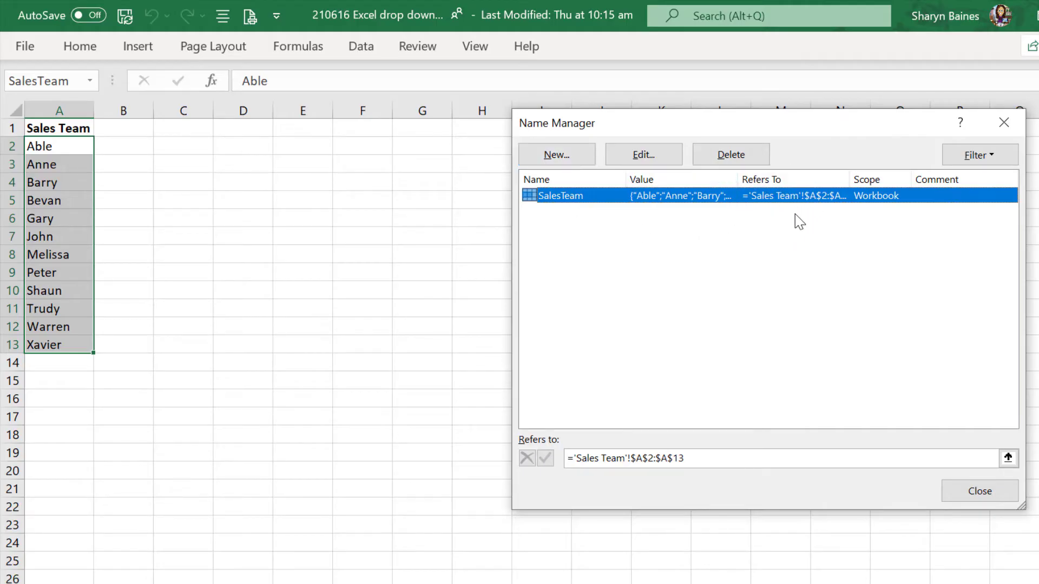
{"action": "left_click", "coordinate": [990, 492]}
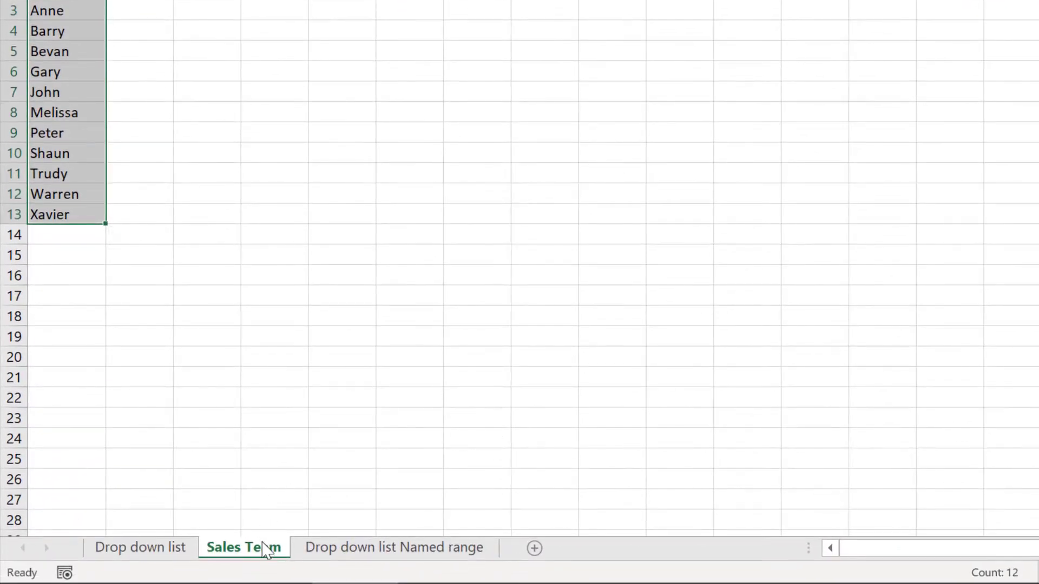
{"action": "right_click", "coordinate": [265, 548]}
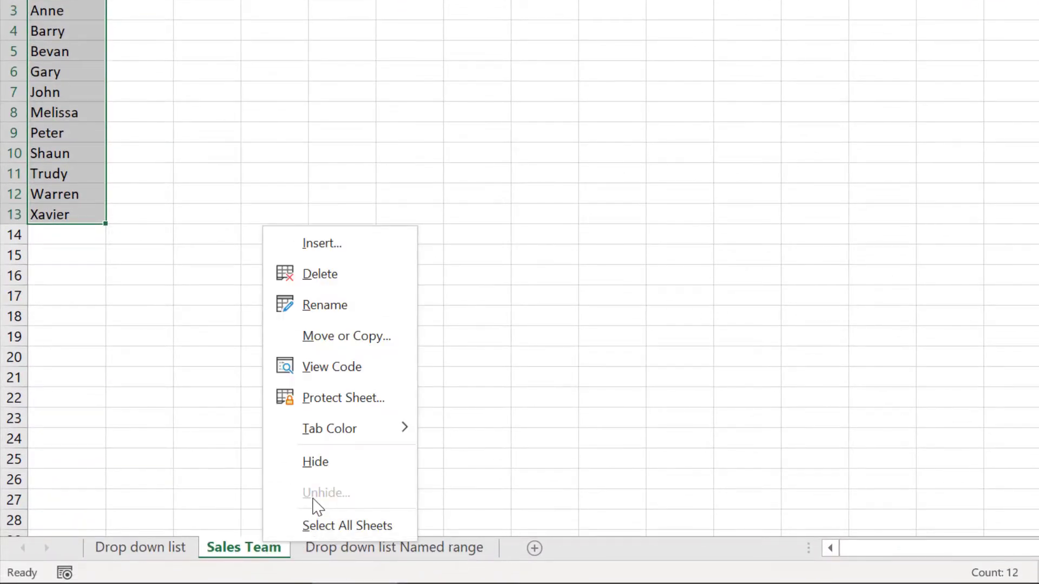
{"action": "left_click", "coordinate": [154, 262]}
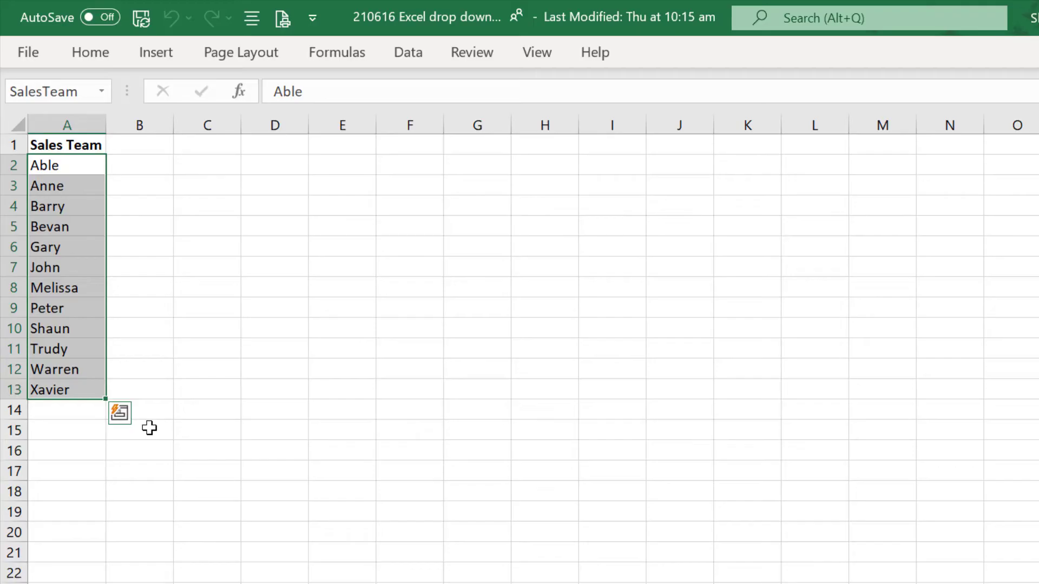
Step: Correct the name in A2 from Able to Abel
{"action": "left_click", "coordinate": [81, 165]}
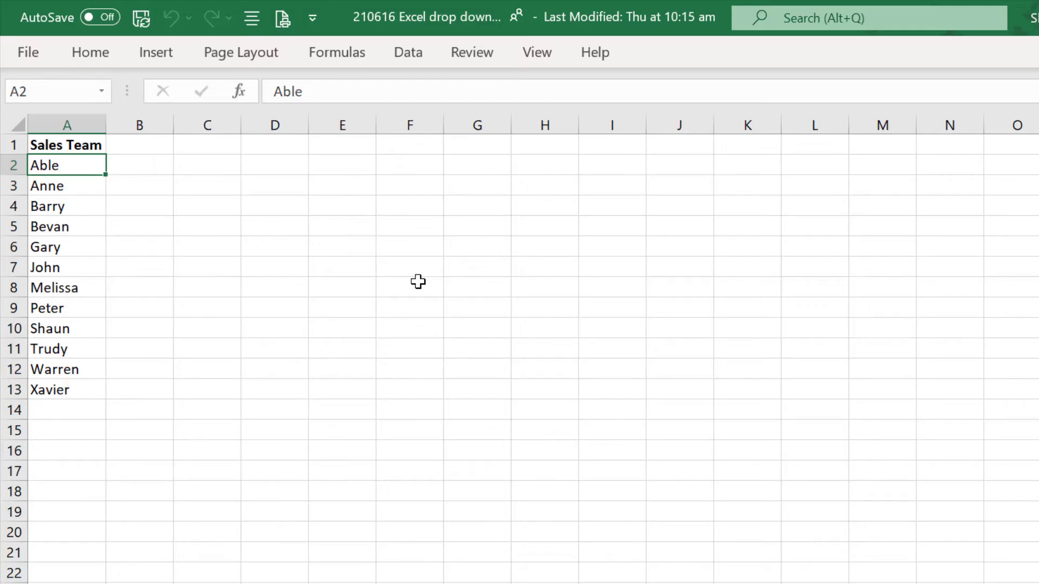
{"action": "type", "text": "A"}
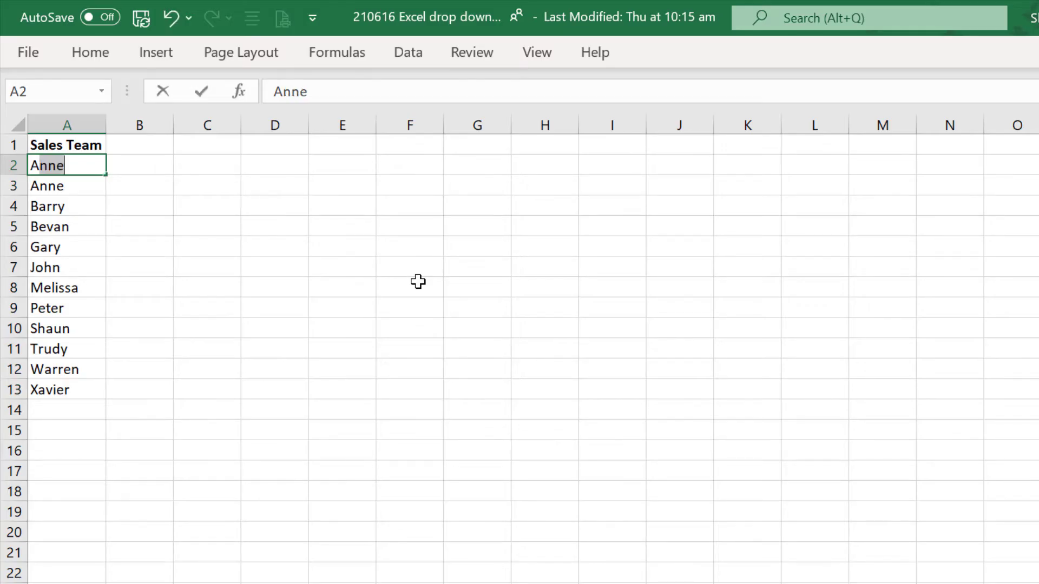
{"action": "type", "text": "bel"}
{"action": "key", "text": "Return"}
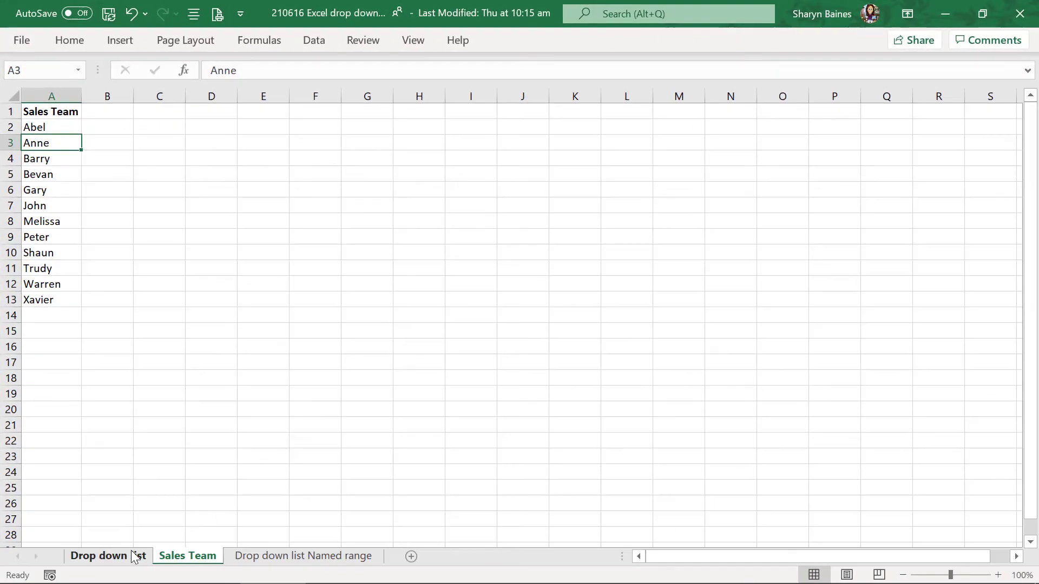
Step: Check that B3's Salesperson drop-down lists Abel, keeping Anne, then return to Sales Team
{"action": "left_click", "coordinate": [134, 557]}
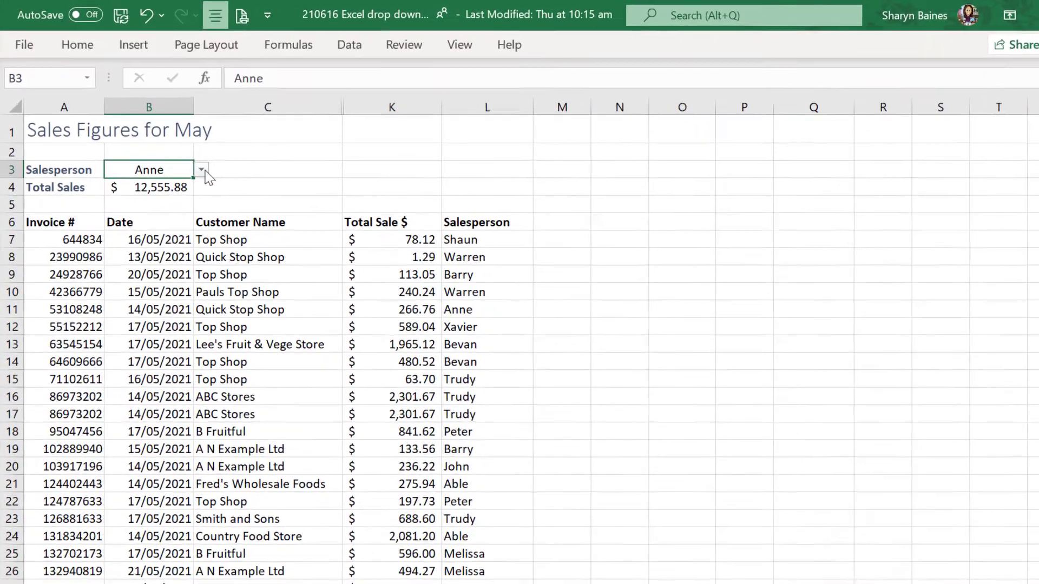
{"action": "left_click", "coordinate": [182, 154]}
{"action": "scroll", "coordinate": [237, 244], "scroll_direction": "up", "scroll_amount": 1}
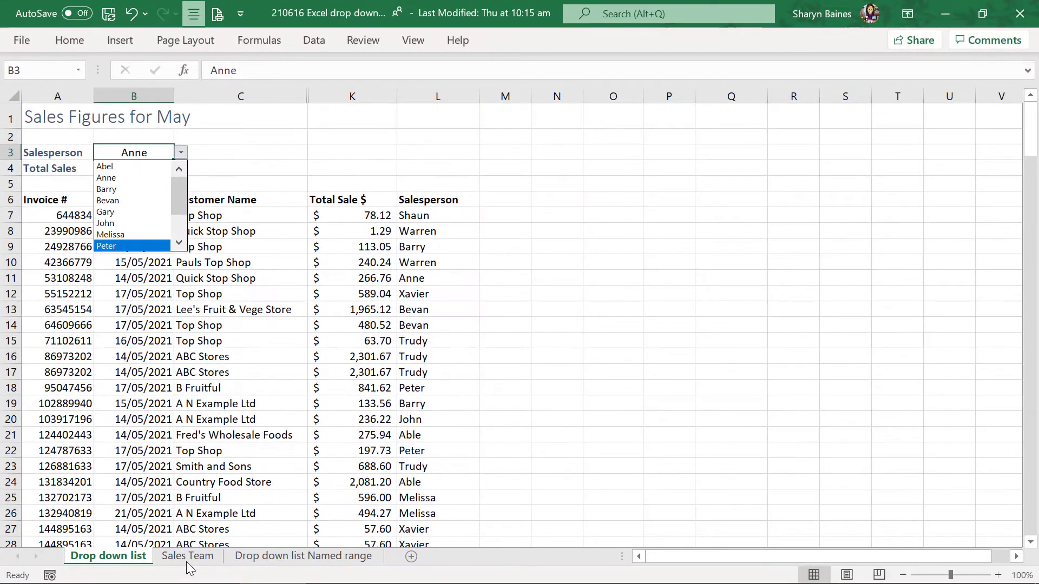
{"action": "left_click", "coordinate": [186, 560]}
{"action": "left_click", "coordinate": [186, 560]}
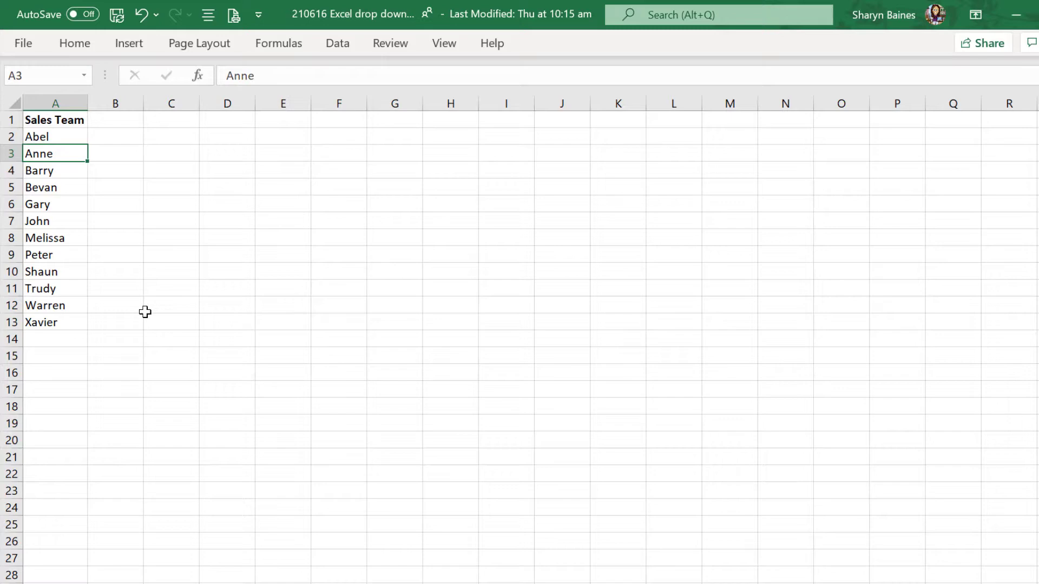
{"action": "left_click", "coordinate": [15, 155]}
{"action": "right_click", "coordinate": [15, 155]}
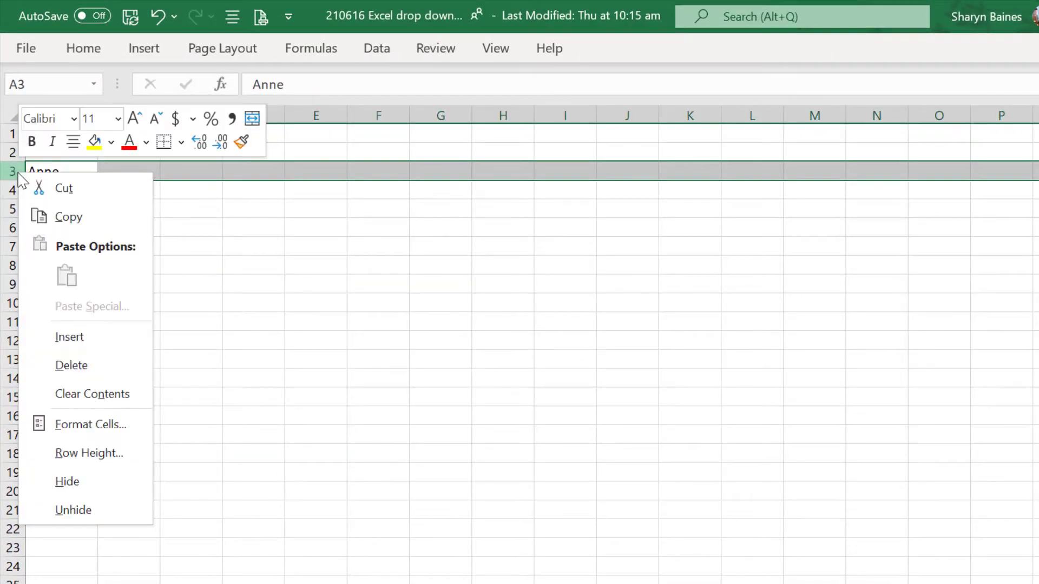
{"action": "left_click", "coordinate": [76, 365]}
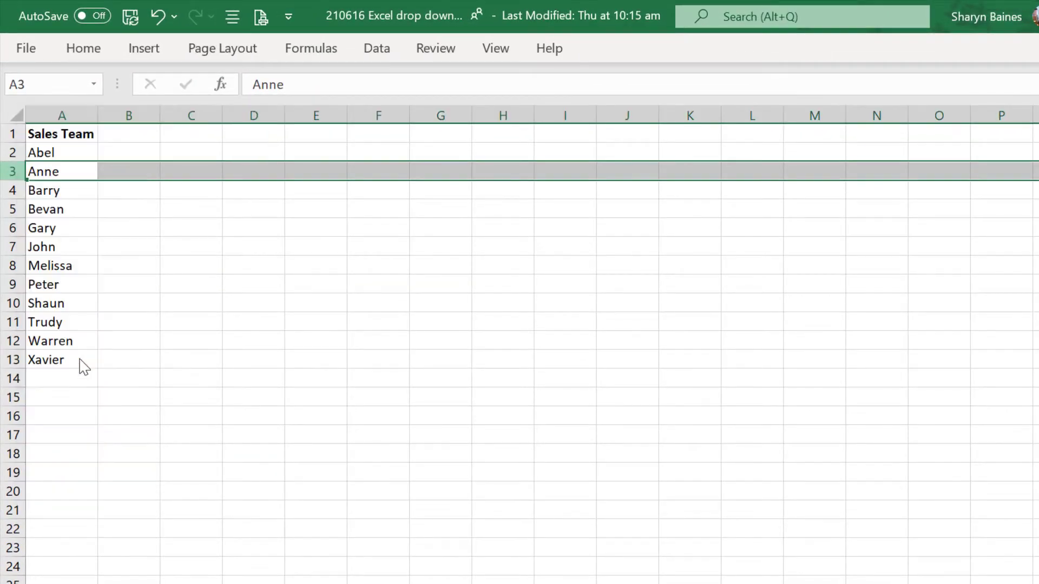
{"action": "left_click", "coordinate": [72, 175]}
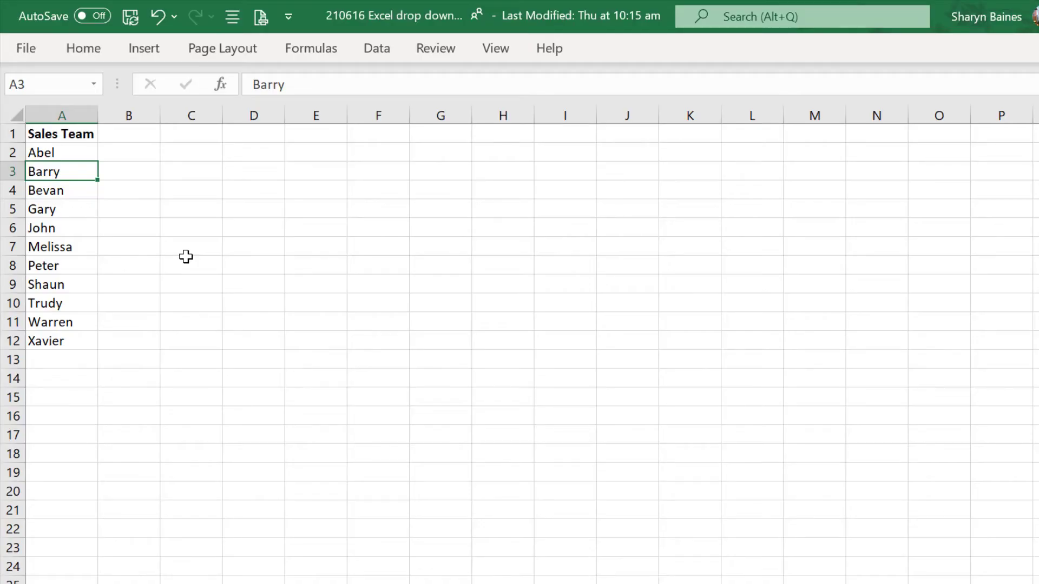
{"action": "left_click", "coordinate": [158, 17]}
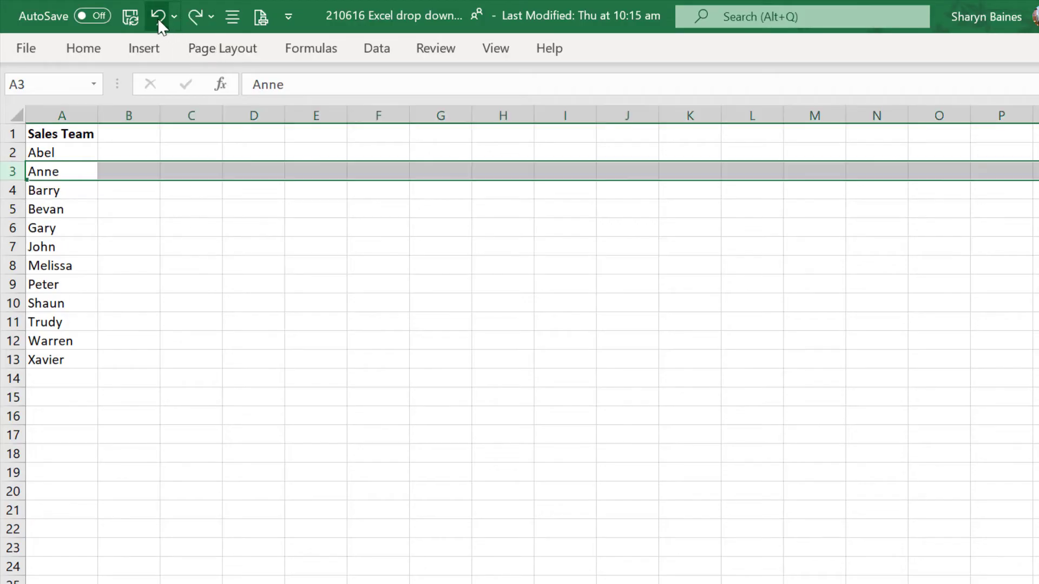
Step: Add Zander in A14 at the end of the Sales Team list
{"action": "left_click", "coordinate": [77, 379]}
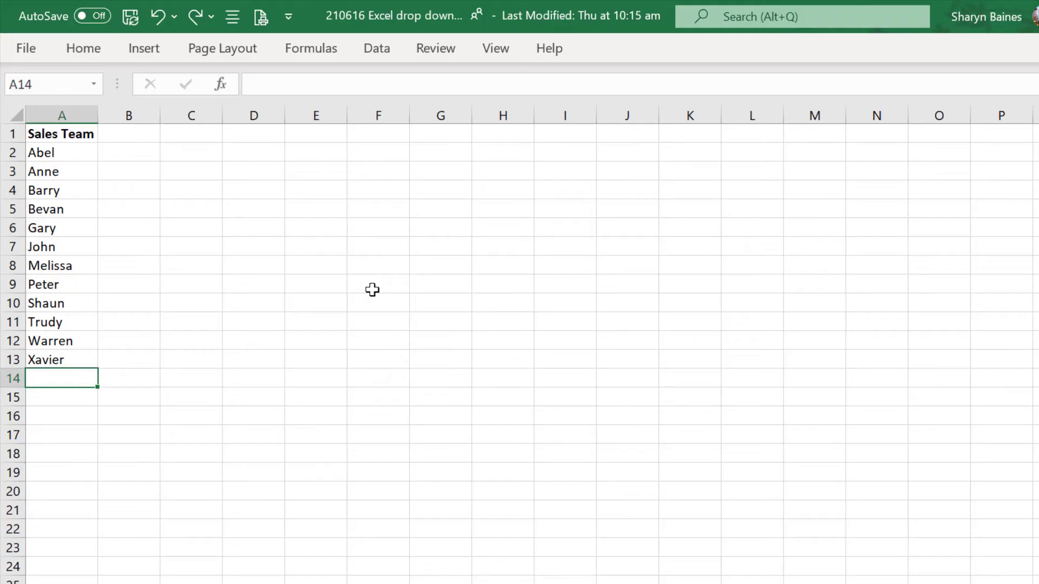
{"action": "type", "text": "Za"}
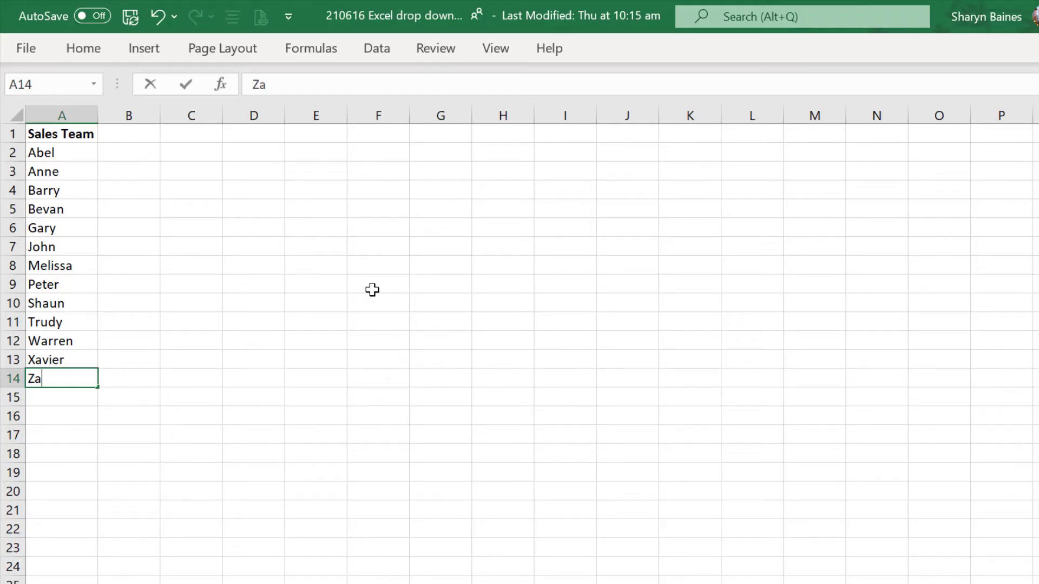
{"action": "type", "text": "nder"}
{"action": "key", "text": "Return"}
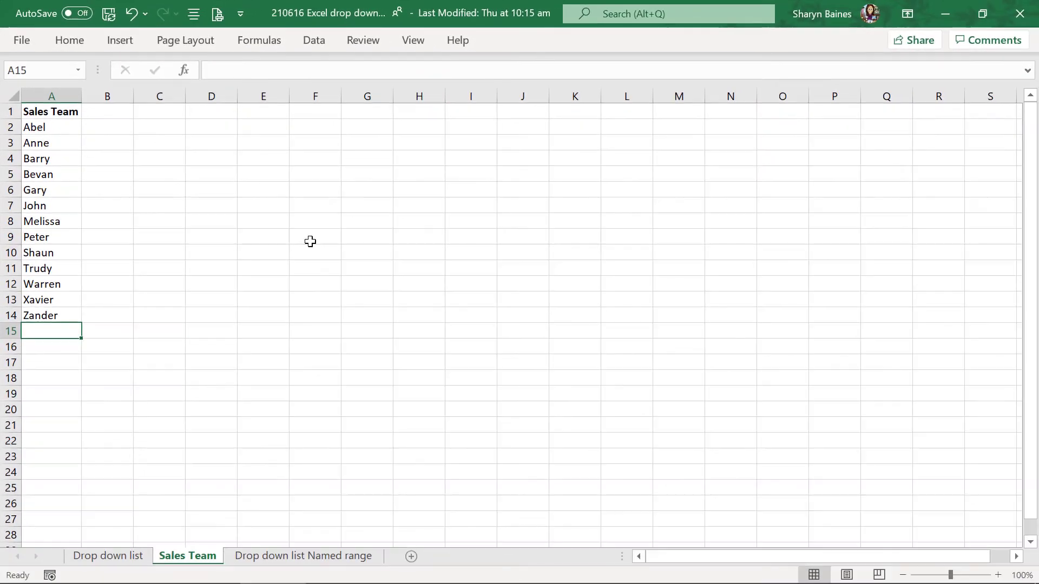
Step: Check B3's Salesperson drop-down on Drop down list, which still stops at Xavier
{"action": "left_click", "coordinate": [142, 557]}
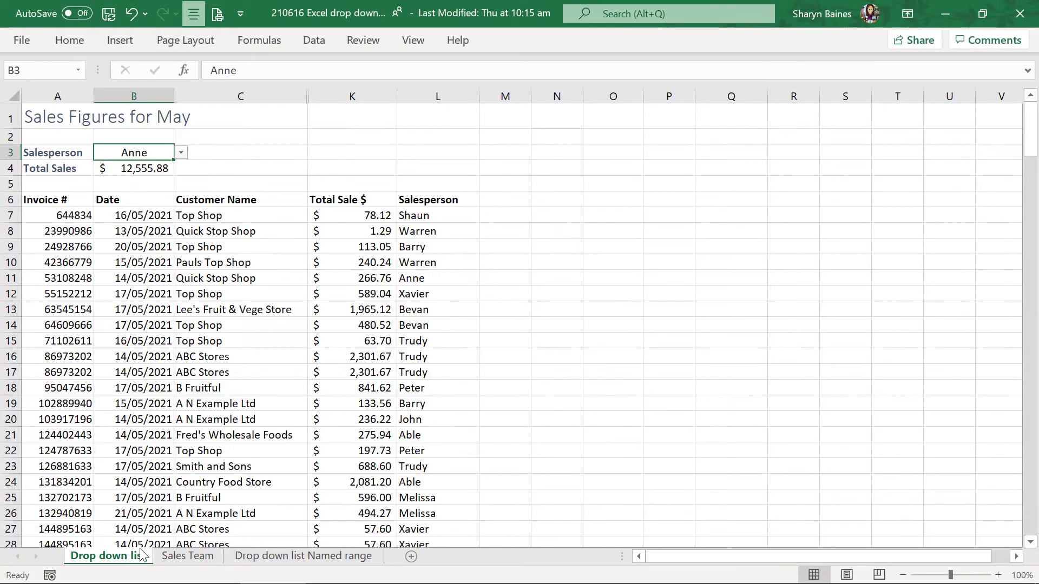
{"action": "left_click", "coordinate": [182, 154]}
{"action": "left_click_drag", "start_coordinate": [179, 200], "coordinate": [180, 243]}
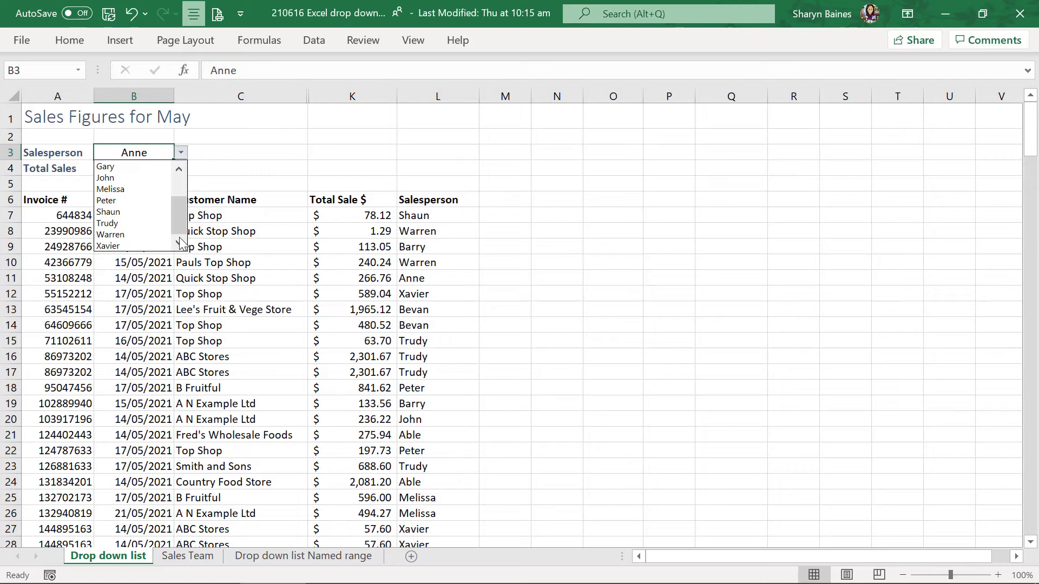
Step: Extend B3's validation list source to 'Sales Team'!$A$2:$A$14
{"action": "left_click", "coordinate": [149, 150]}
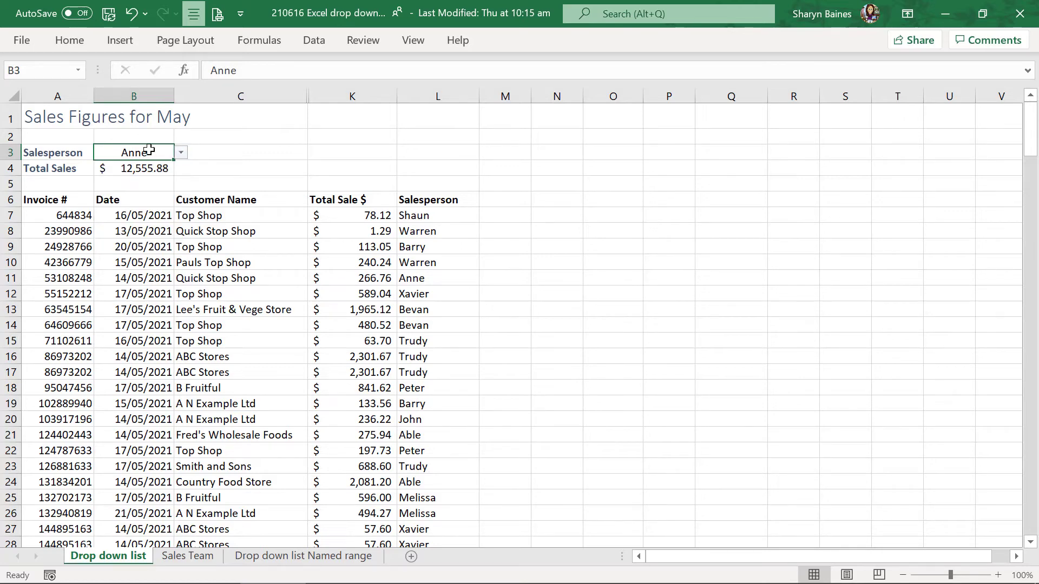
{"action": "left_click", "coordinate": [315, 40]}
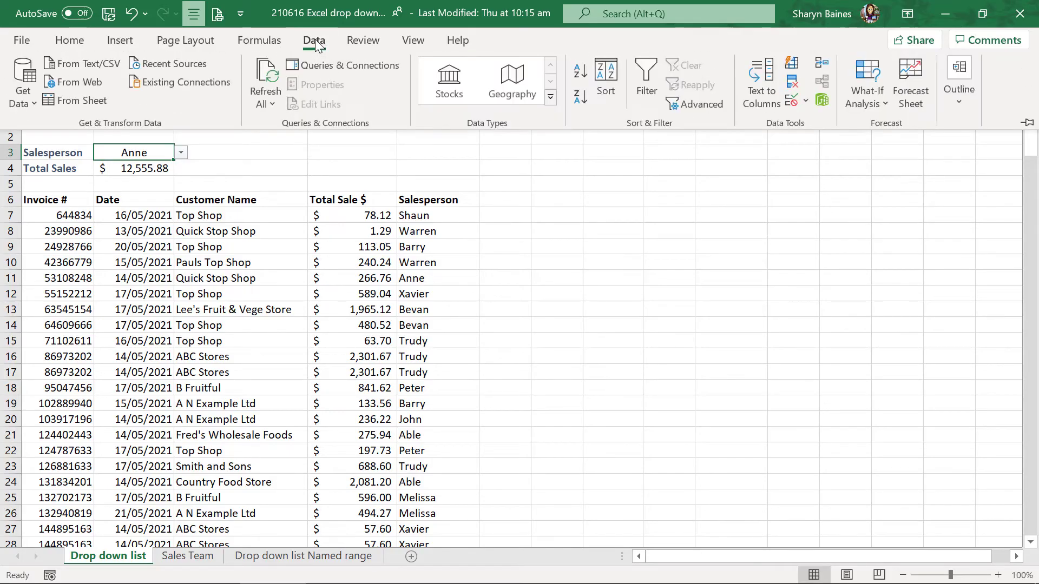
{"action": "left_click", "coordinate": [793, 101]}
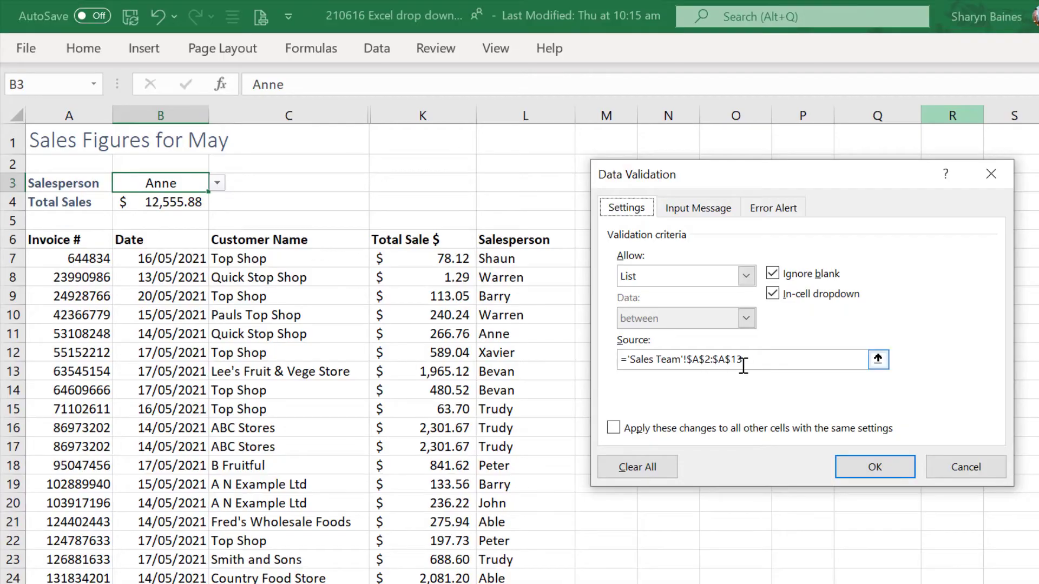
{"action": "left_click", "coordinate": [793, 360]}
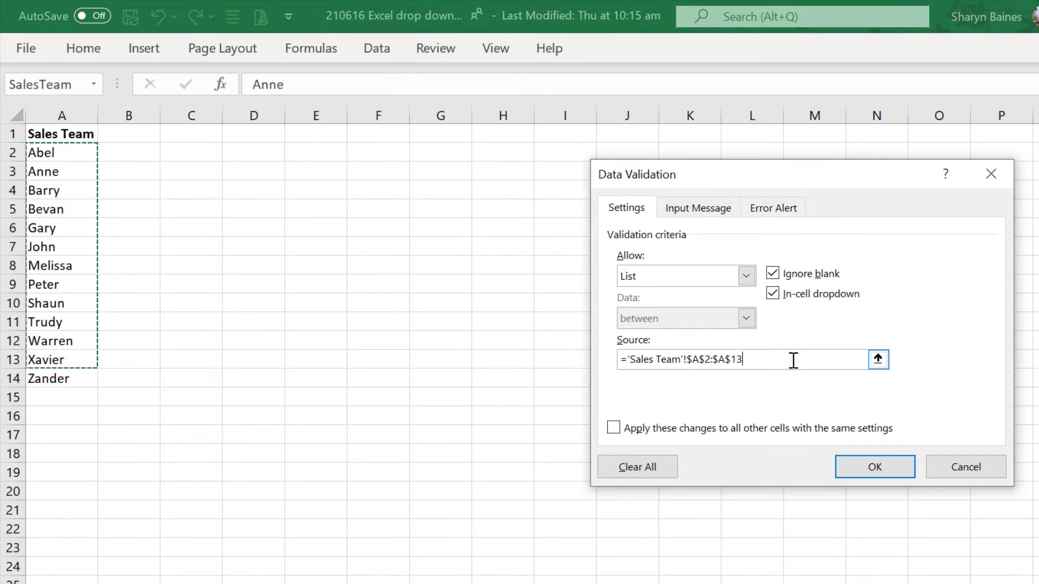
{"action": "key", "text": "BackSpace"}
{"action": "type", "text": "4"}
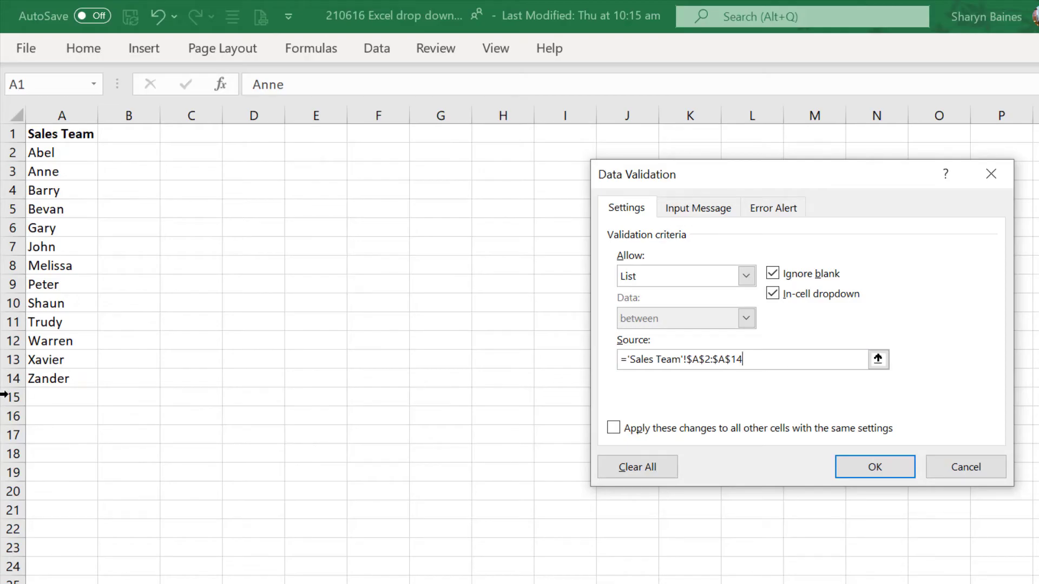
{"action": "left_click", "coordinate": [869, 469]}
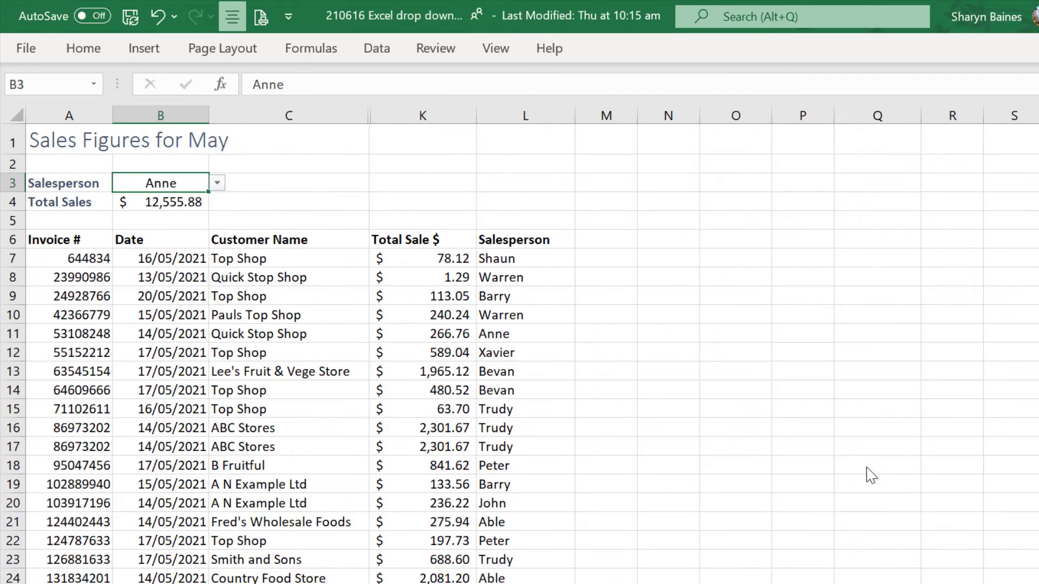
Step: Verify Zander now appears in B3's Salesperson drop-down, leaving Anne selected
{"action": "left_click", "coordinate": [217, 184]}
{"action": "left_click_drag", "start_coordinate": [219, 238], "coordinate": [219, 270]}
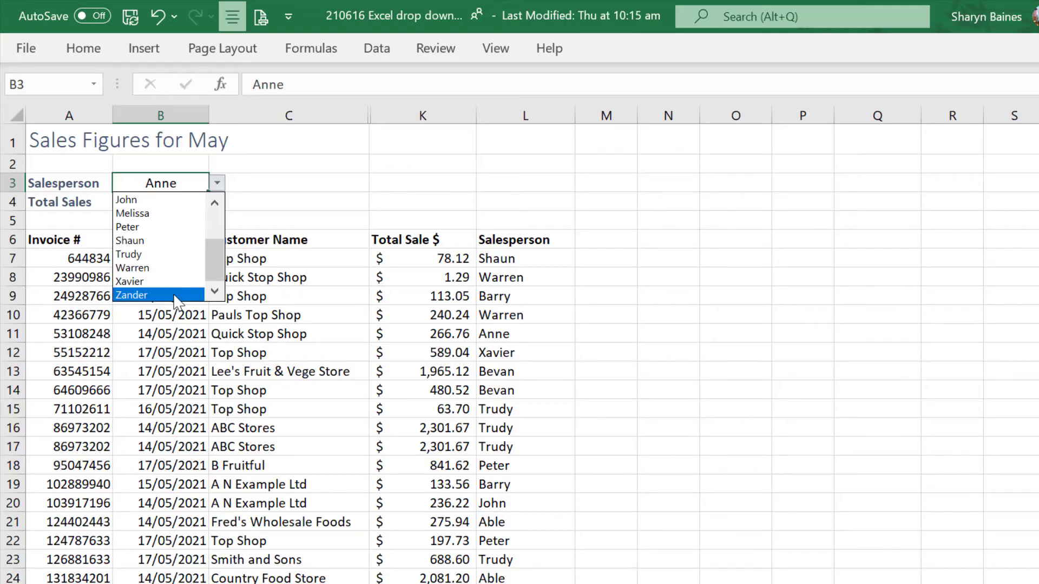
{"action": "scroll", "coordinate": [162, 260], "scroll_direction": "up", "scroll_amount": 3}
{"action": "key", "text": "Escape"}
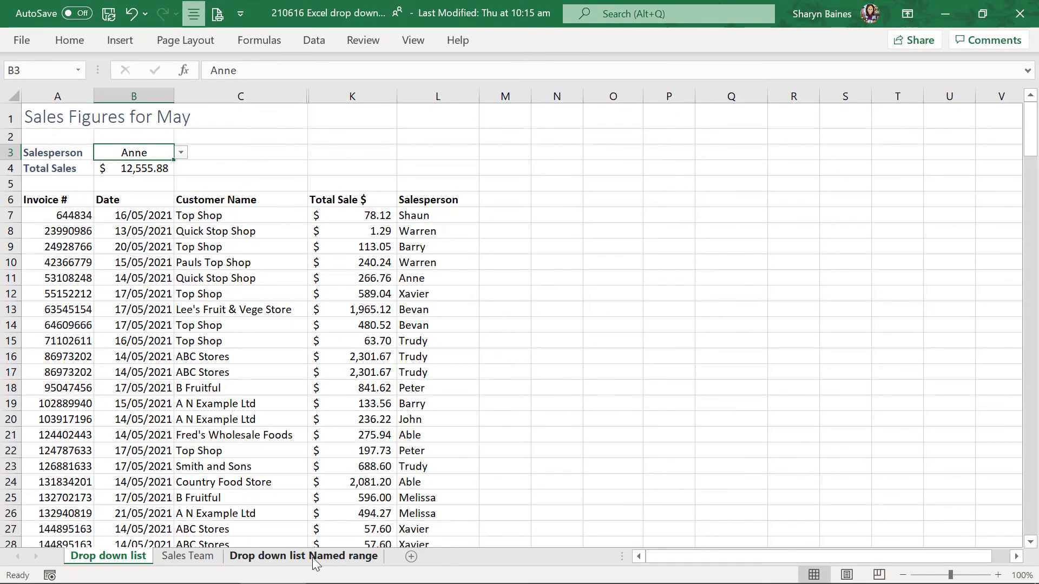
Step: On Drop down list Named range, confirm B3's =SalesTeam source and that its list ends at Xavier
{"action": "left_click", "coordinate": [312, 560]}
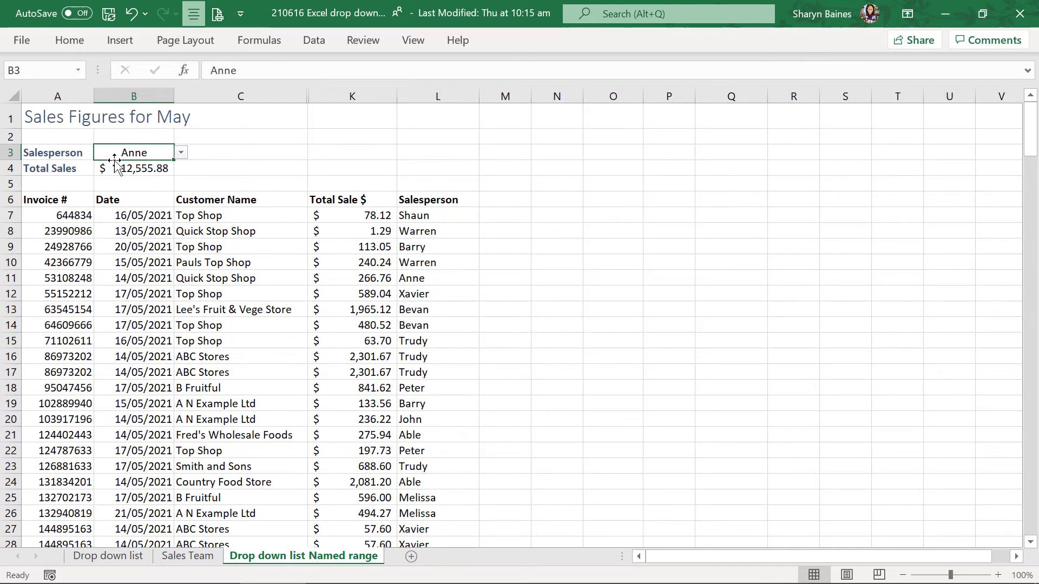
{"action": "left_click", "coordinate": [316, 43]}
{"action": "left_click", "coordinate": [794, 102]}
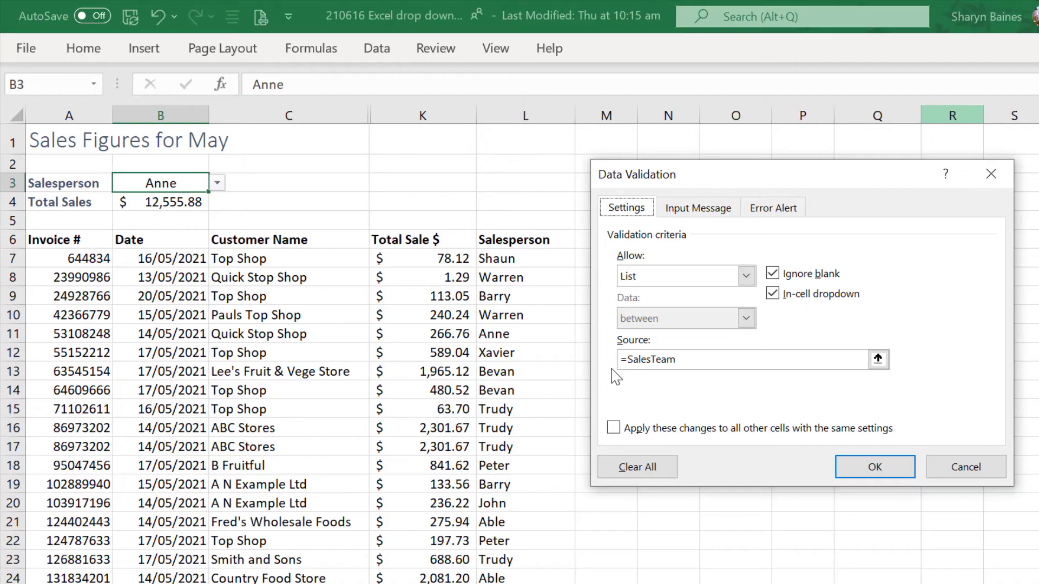
{"action": "left_click", "coordinate": [875, 468]}
{"action": "left_click", "coordinate": [217, 184]}
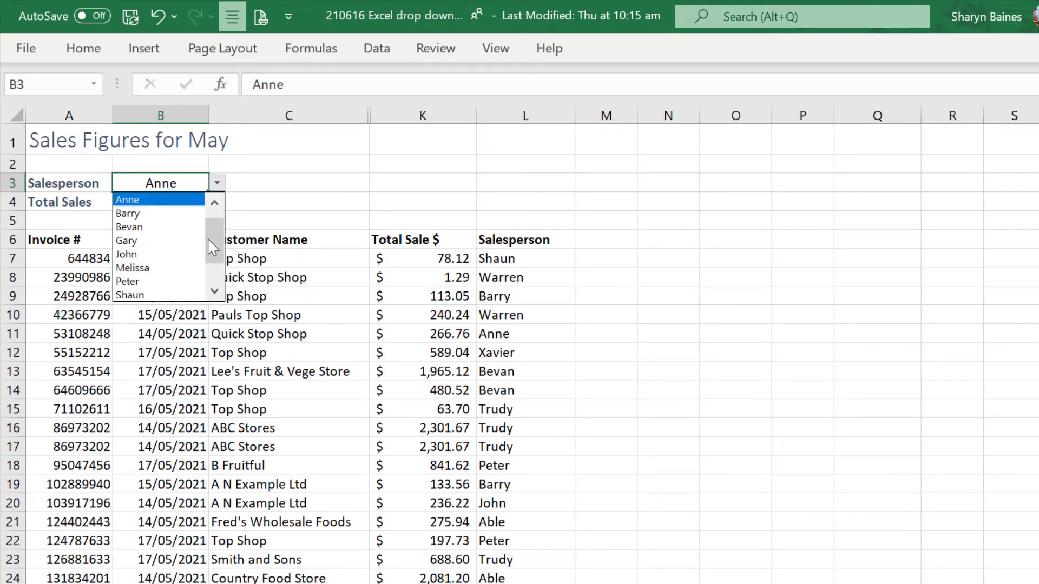
{"action": "left_click_drag", "start_coordinate": [215, 230], "coordinate": [217, 292]}
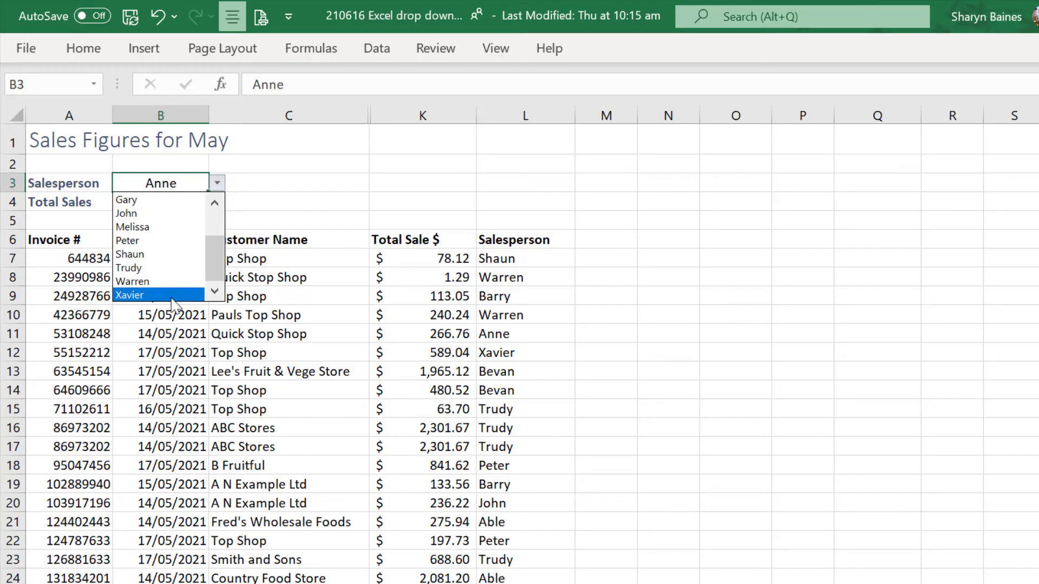
Step: Redefine SalesTeam in Name Manager as 'Sales Team'!$A$2:$A$14 and verify Zander appears in B3's list
{"action": "left_click", "coordinate": [298, 50]}
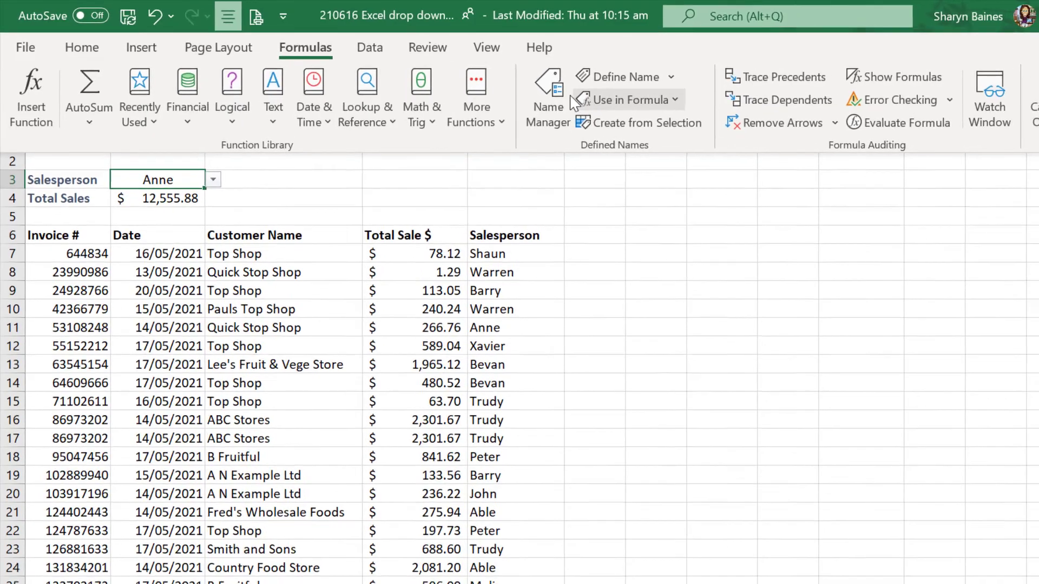
{"action": "left_click", "coordinate": [558, 98]}
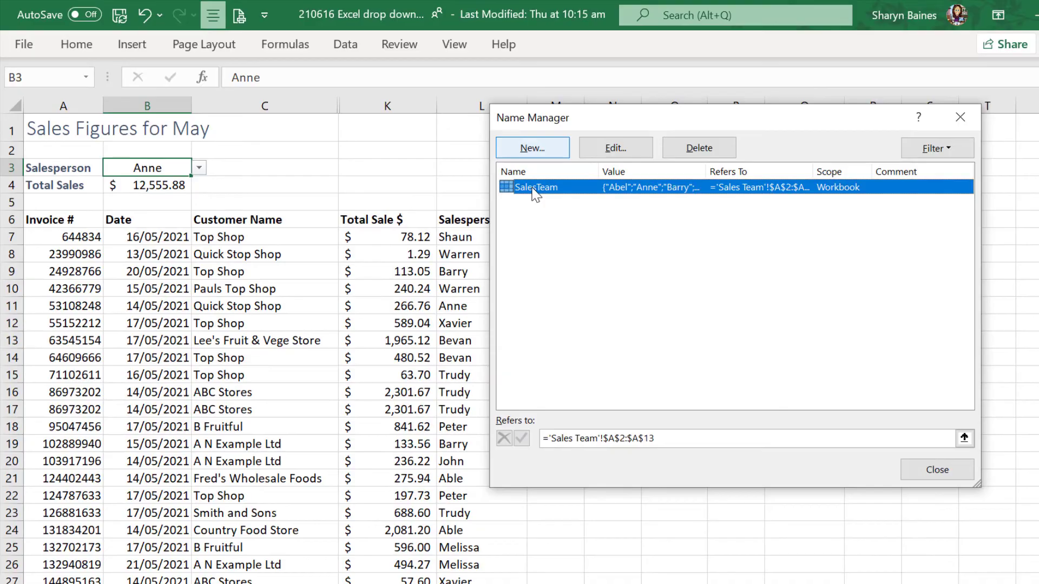
{"action": "left_click", "coordinate": [609, 151]}
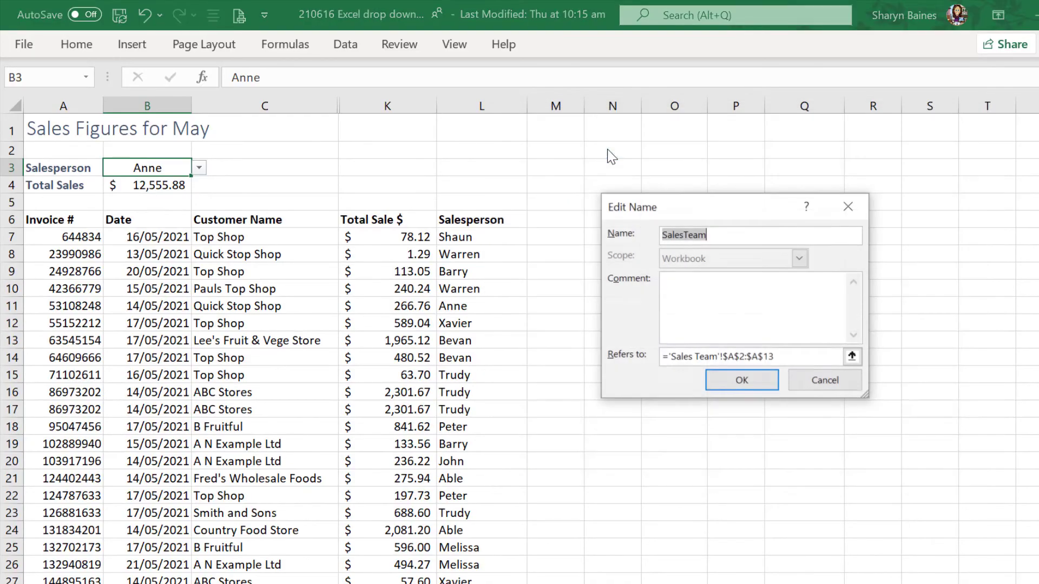
{"action": "left_click", "coordinate": [783, 360]}
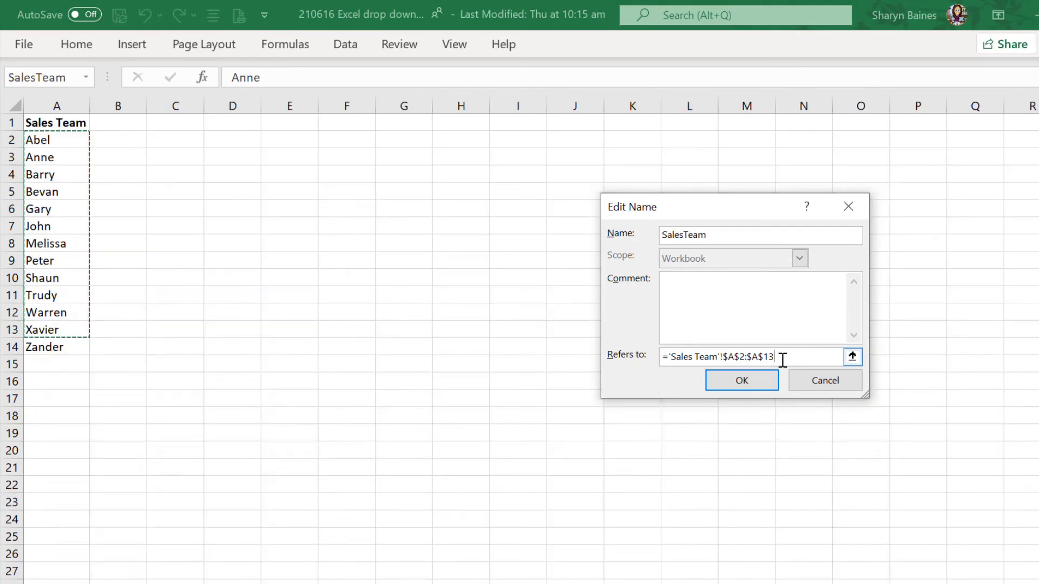
{"action": "key", "text": "BackSpace"}
{"action": "type", "text": "4"}
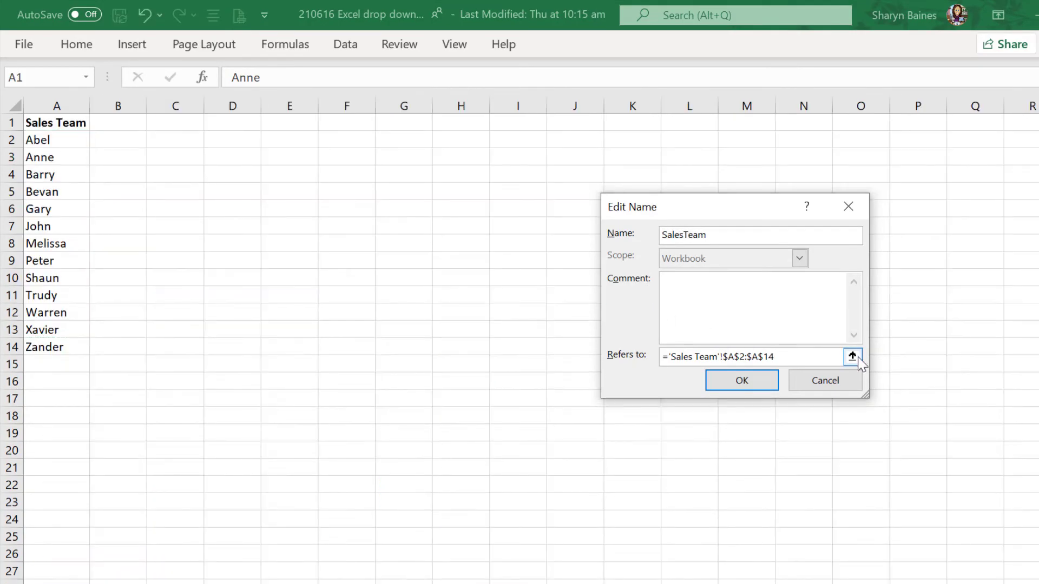
{"action": "left_click", "coordinate": [757, 384]}
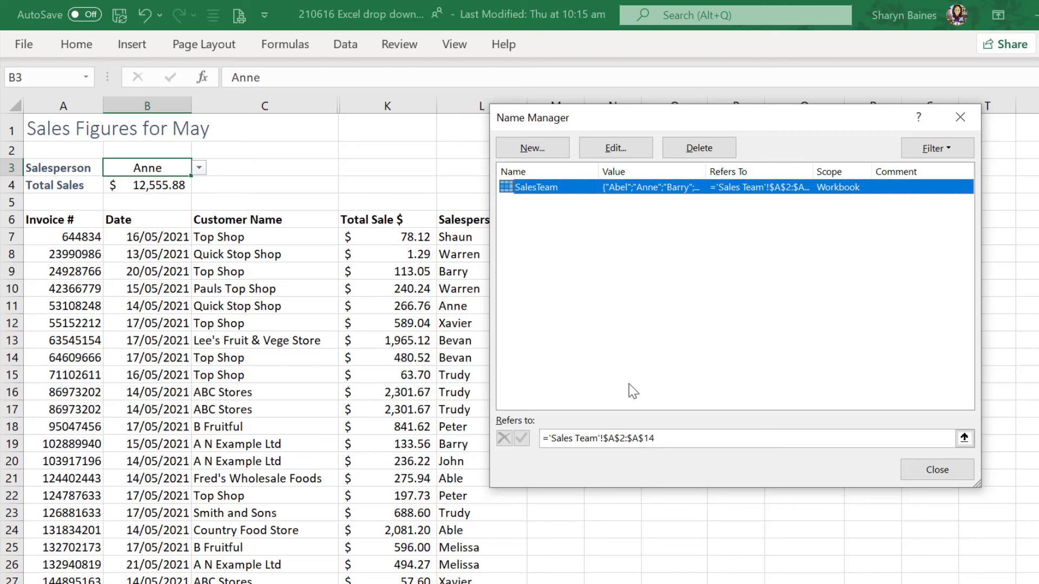
{"action": "left_click", "coordinate": [935, 470]}
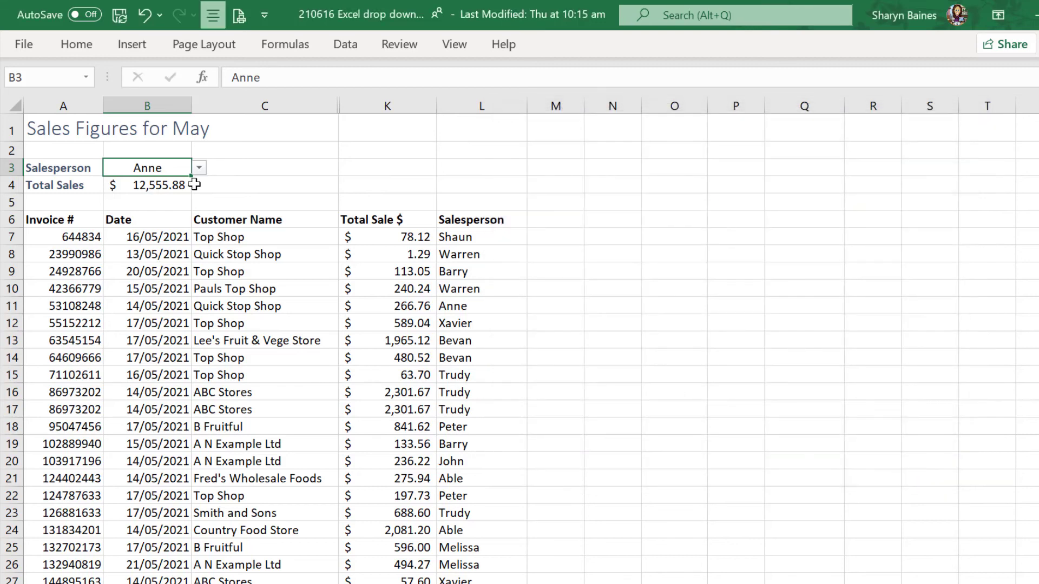
{"action": "left_click", "coordinate": [200, 169]}
{"action": "left_click_drag", "start_coordinate": [196, 216], "coordinate": [196, 241]}
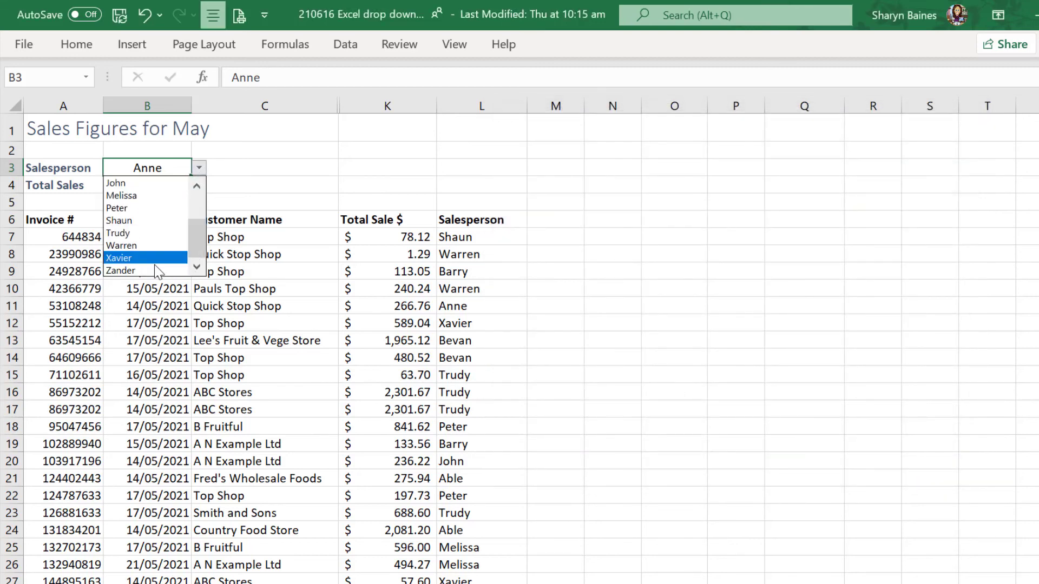